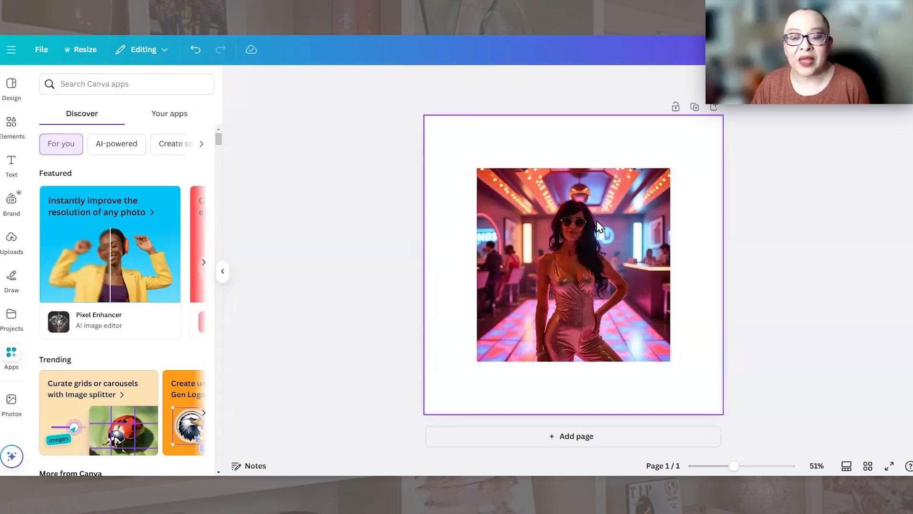
Step: Nudge the disco photo slightly on the page and separate the woman from its background with Magic Grab
drag(583, 240, 615, 225)
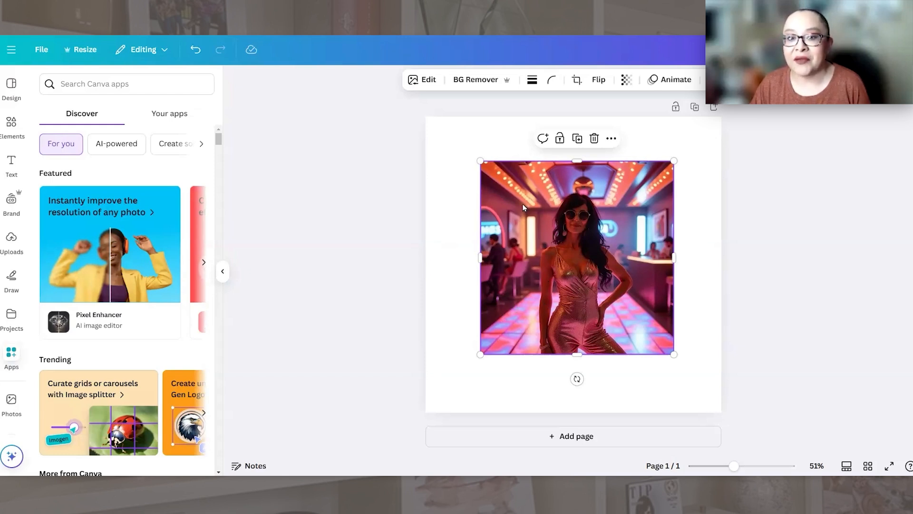
click(534, 150)
click(529, 191)
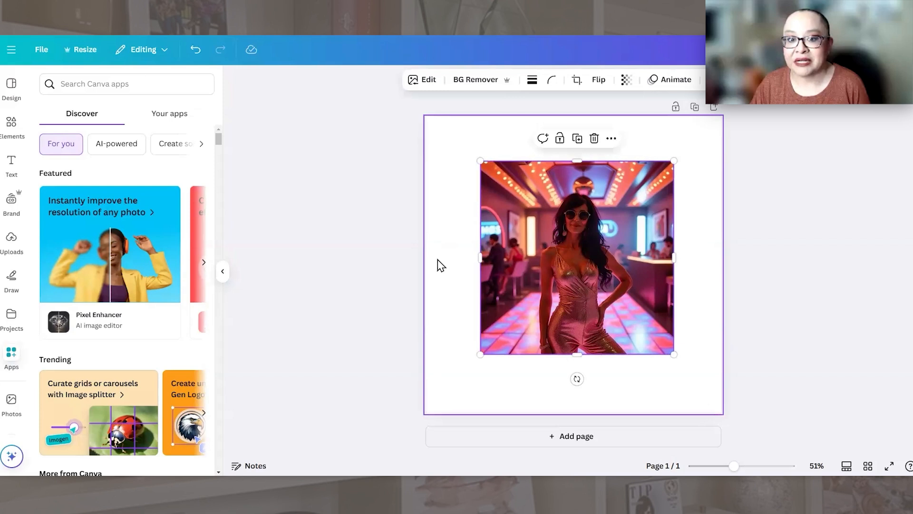
click(425, 80)
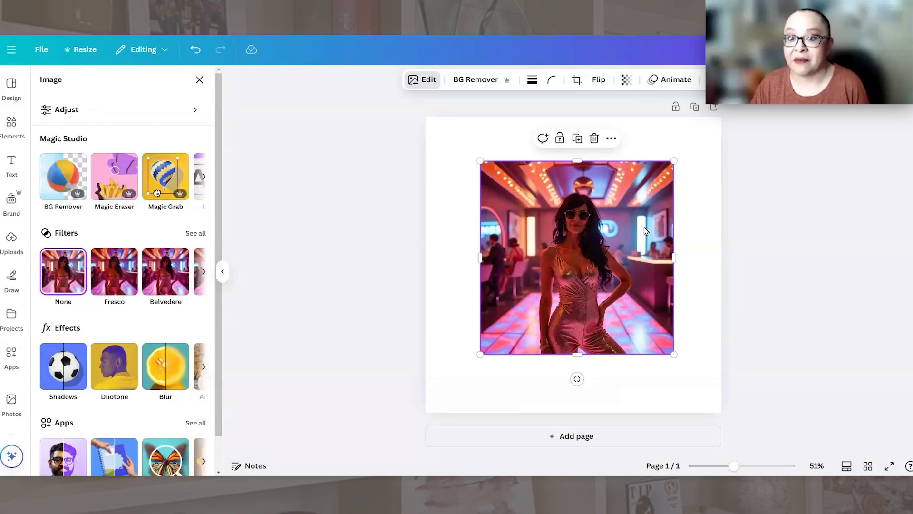
click(168, 179)
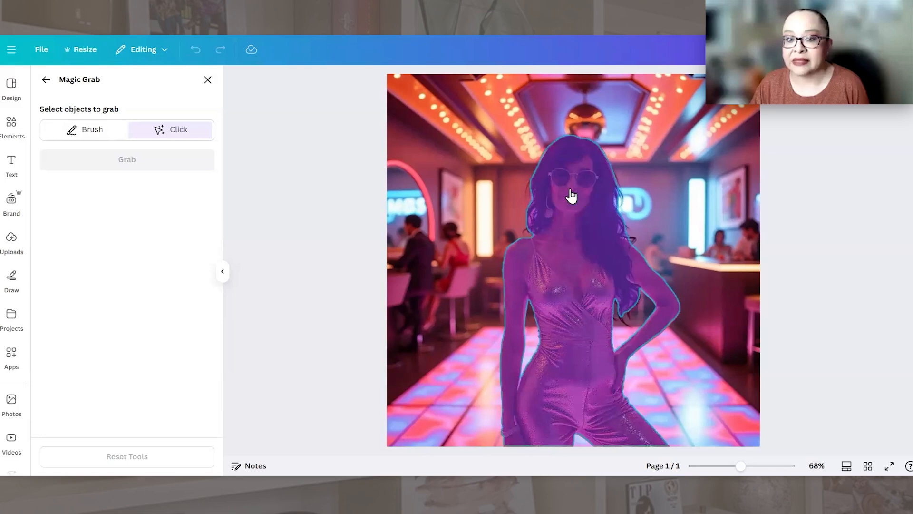
click(586, 259)
click(127, 164)
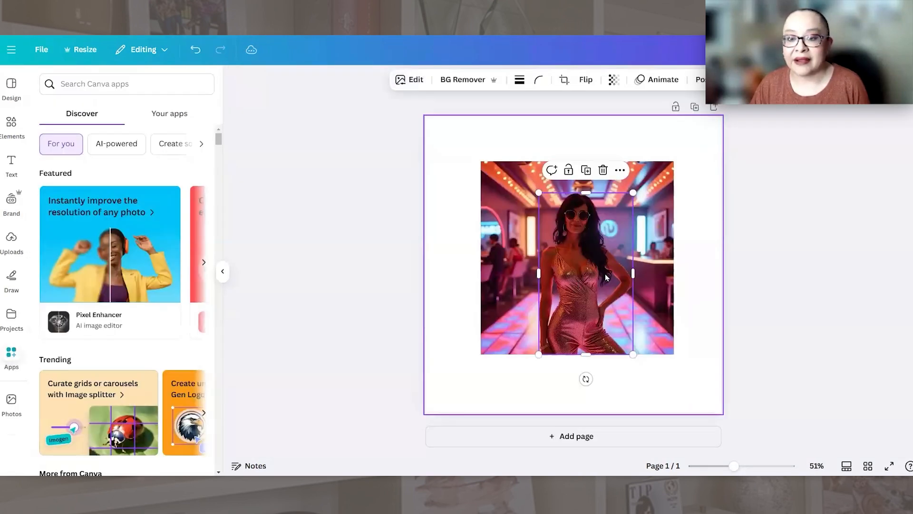
Step: Move the woman cutout and the empty disco room image side by side, and set the room image as the page background
drag(623, 264, 687, 248)
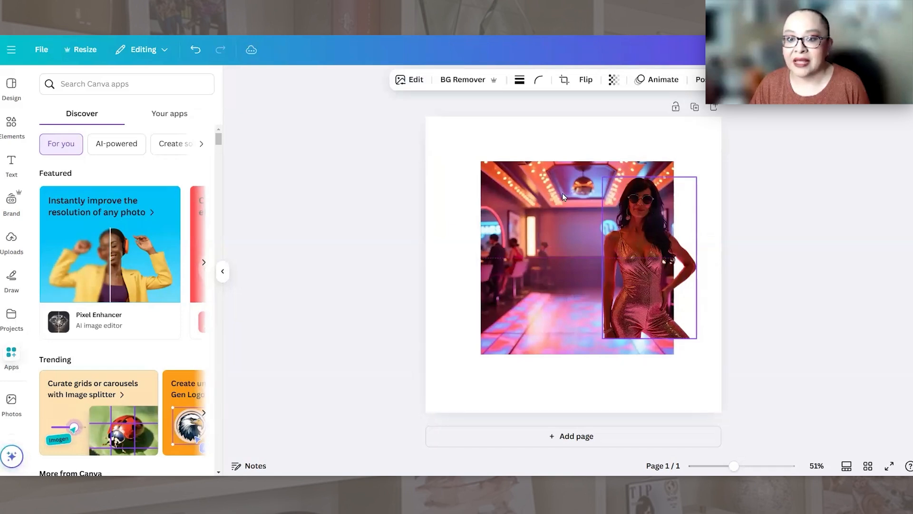
drag(526, 223, 497, 186)
drag(634, 244, 663, 239)
drag(528, 261, 533, 269)
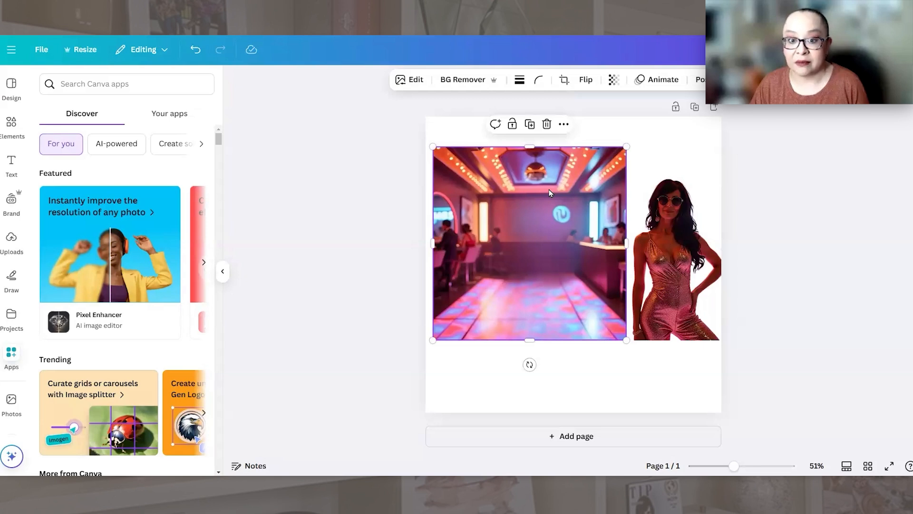
right_click(525, 227)
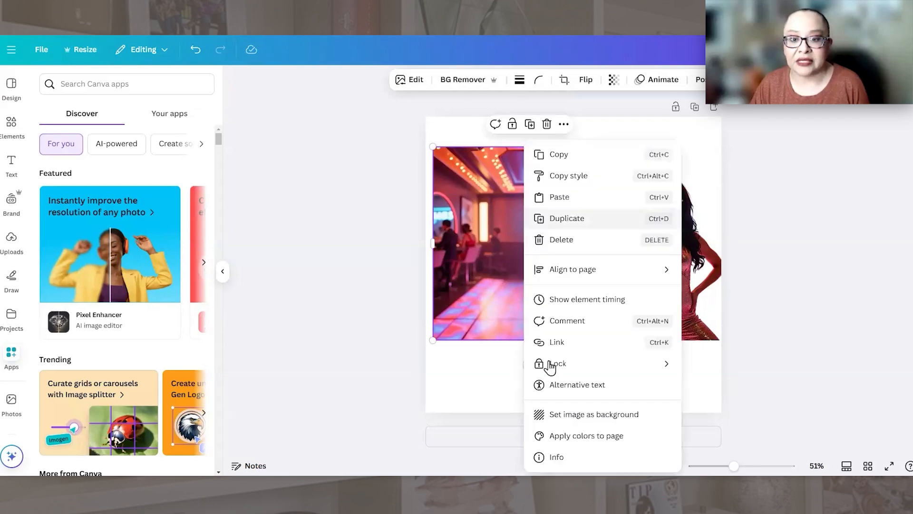
click(573, 415)
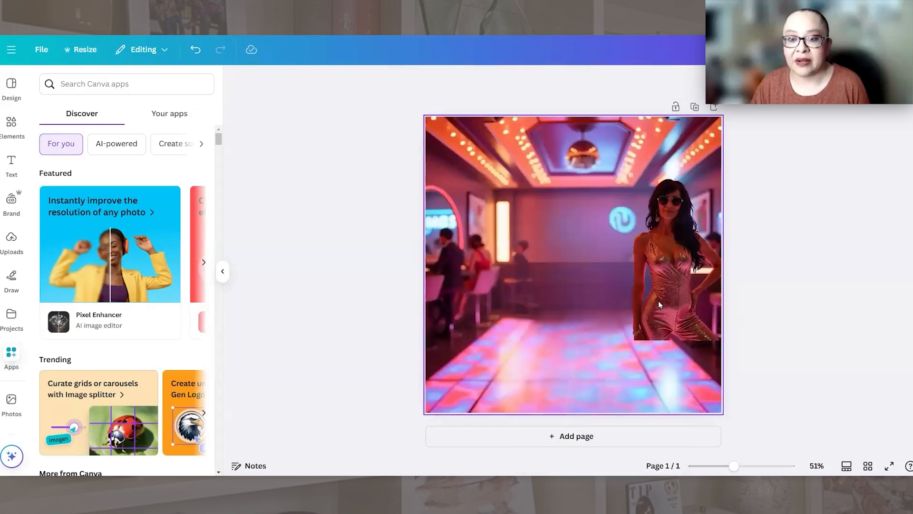
Step: Enlarge the woman cutout to nearly the full page height and position it near the center of the disco background
drag(693, 387, 539, 234)
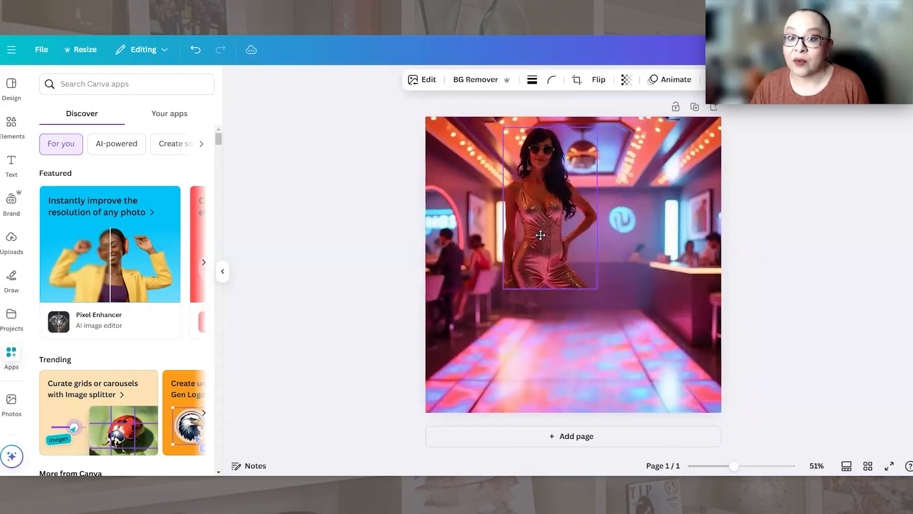
drag(597, 288, 659, 447)
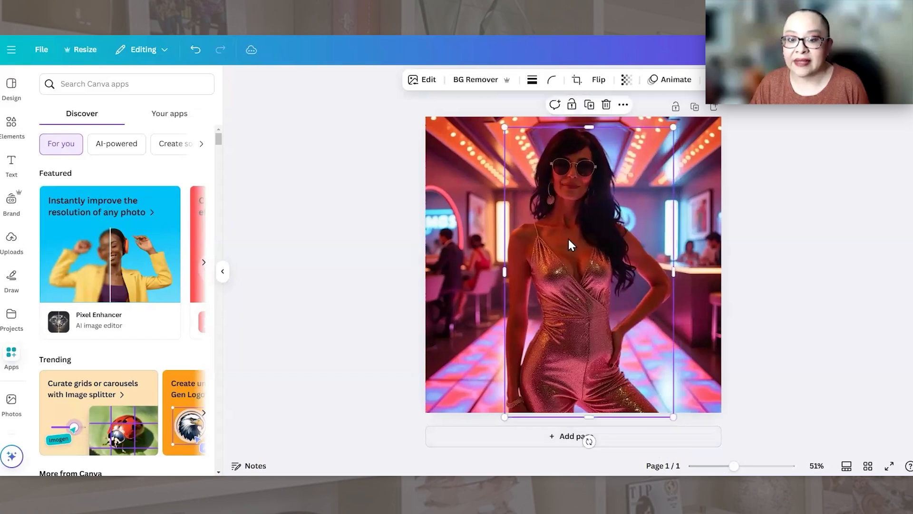
drag(571, 245, 557, 259)
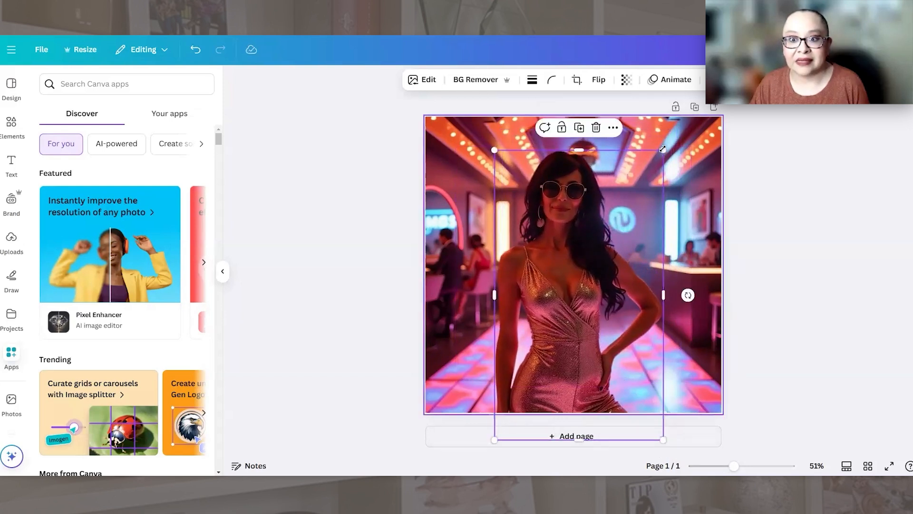
mouse_move(671, 146)
mouse_down()
mouse_move(705, 129)
mouse_move(677, 135)
mouse_up()
mouse_move(624, 195)
mouse_down()
mouse_move(636, 201)
mouse_move(639, 189)
mouse_move(632, 191)
mouse_up()
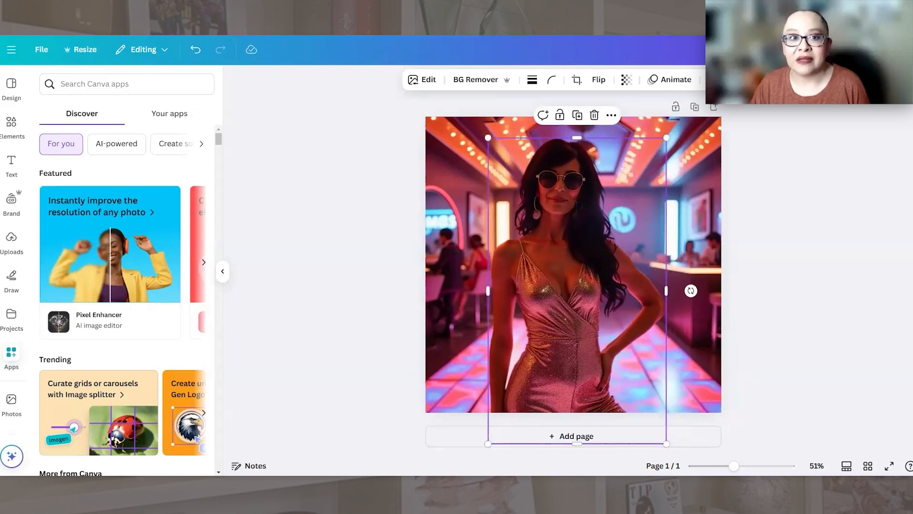
Step: Switch to The Creator's Workshop design and look through its pages to see how the disco images serve as backgrounds
click(390, 10)
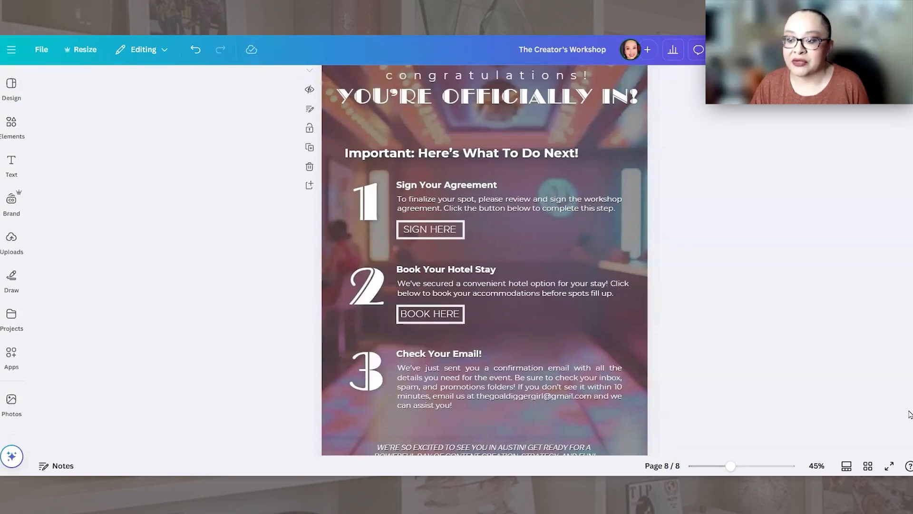
scroll(910, 413, up, 20)
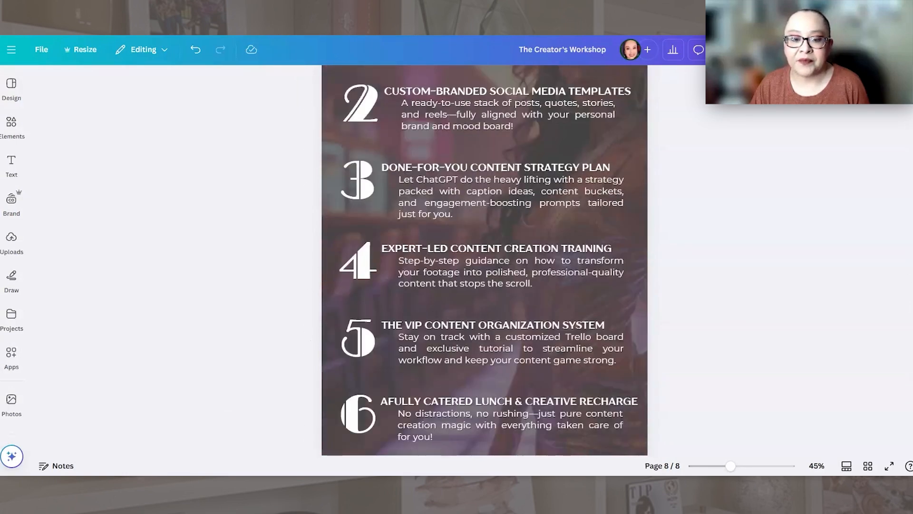
scroll(906, 179, down, 10)
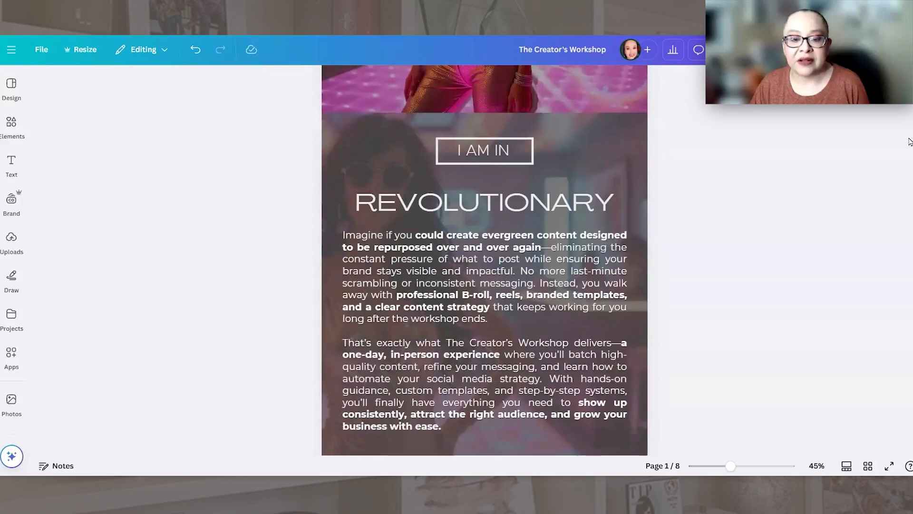
scroll(906, 179, down, 11)
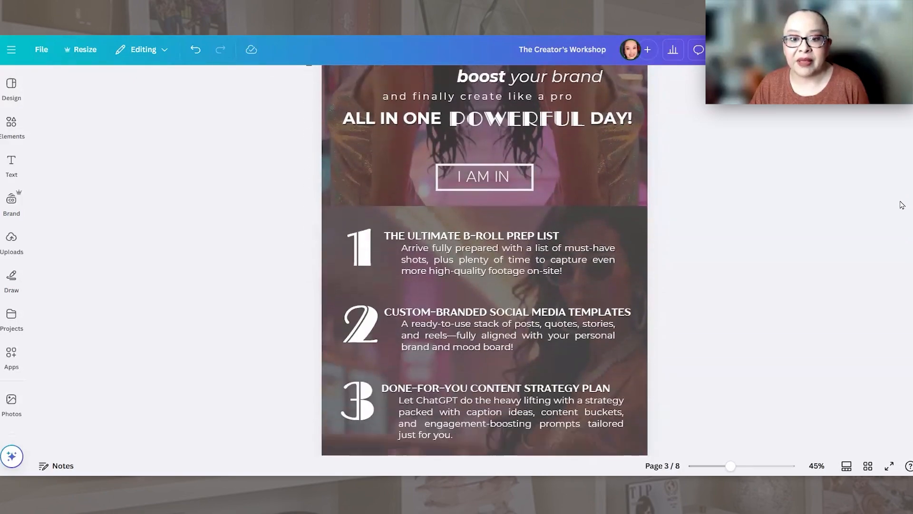
scroll(892, 253, down, 12)
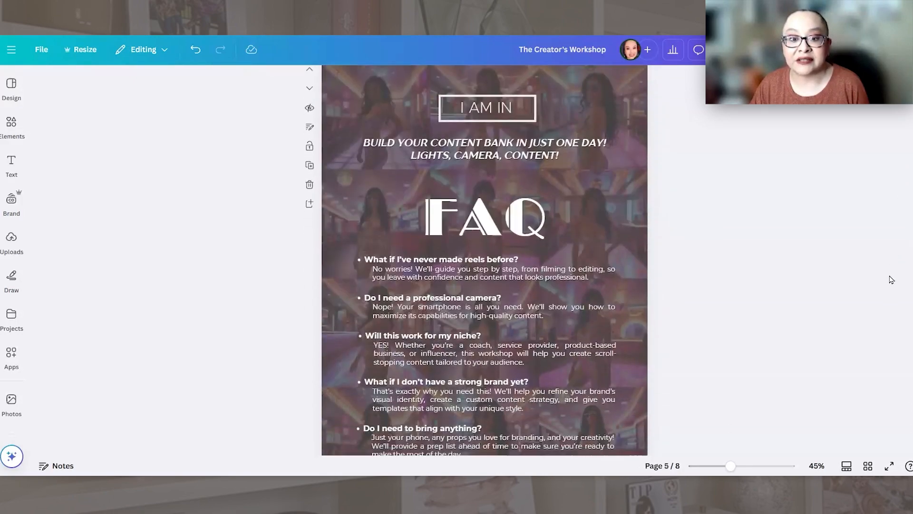
scroll(875, 334, down, 12)
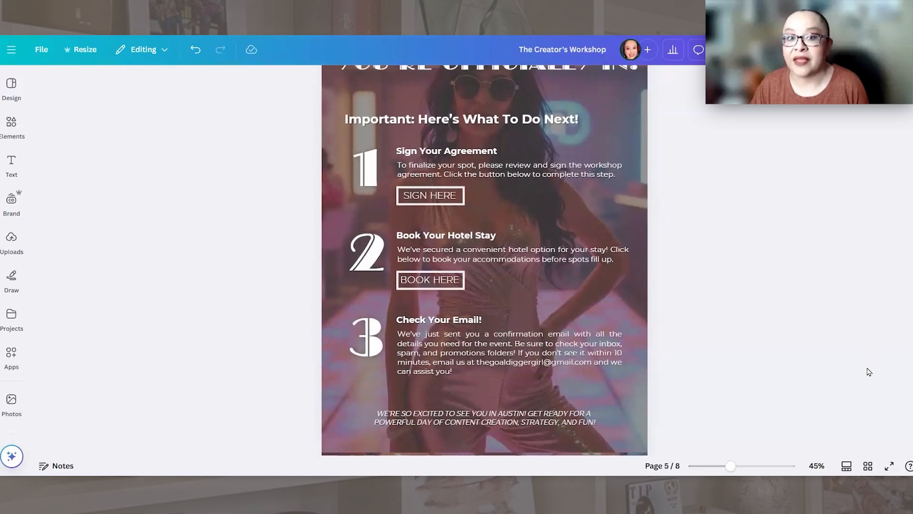
Step: Compare the backgrounds of the two congratulations pages, page 7 with the woman and page 8 with the empty room
scroll(873, 358, up, 1)
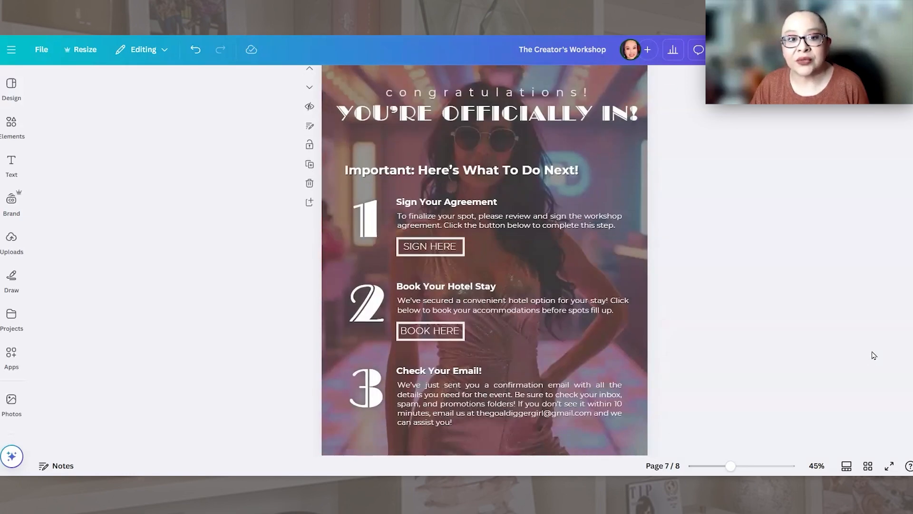
scroll(873, 356, down, 1)
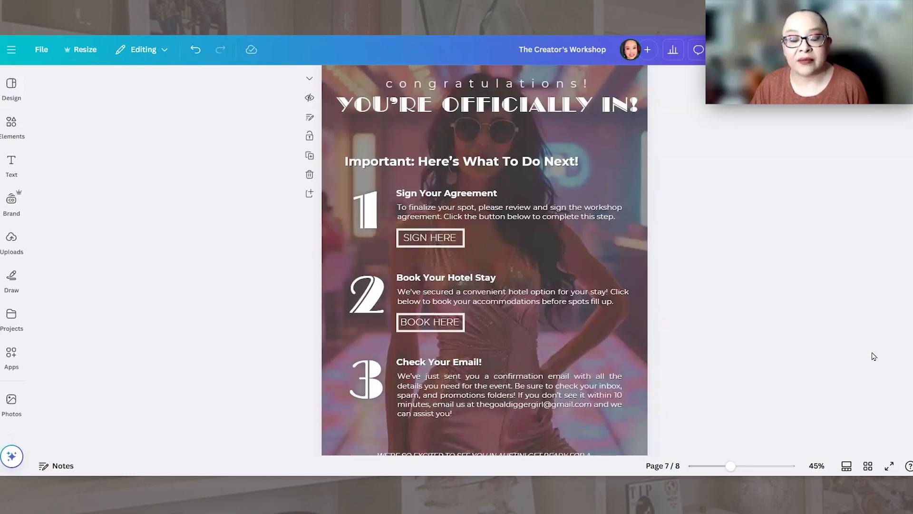
scroll(875, 353, down, 1)
scroll(878, 351, up, 2)
scroll(876, 363, down, 3)
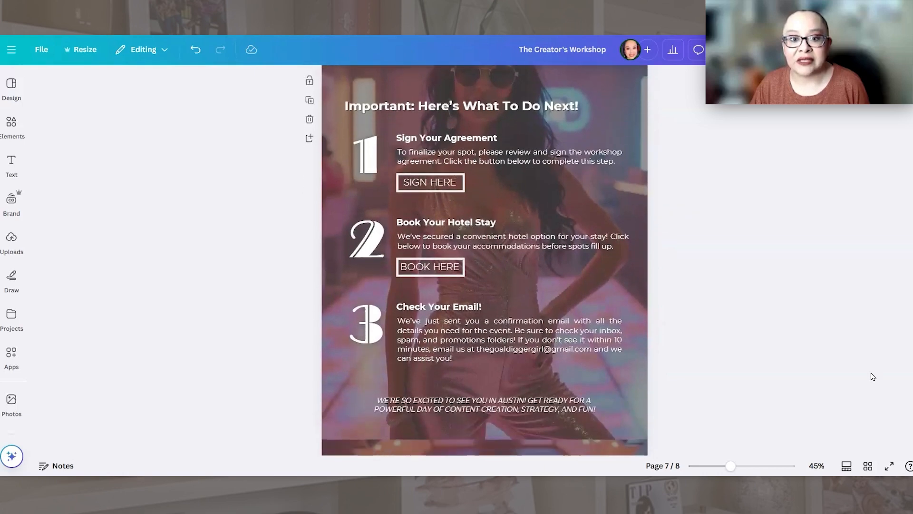
scroll(872, 377, down, 10)
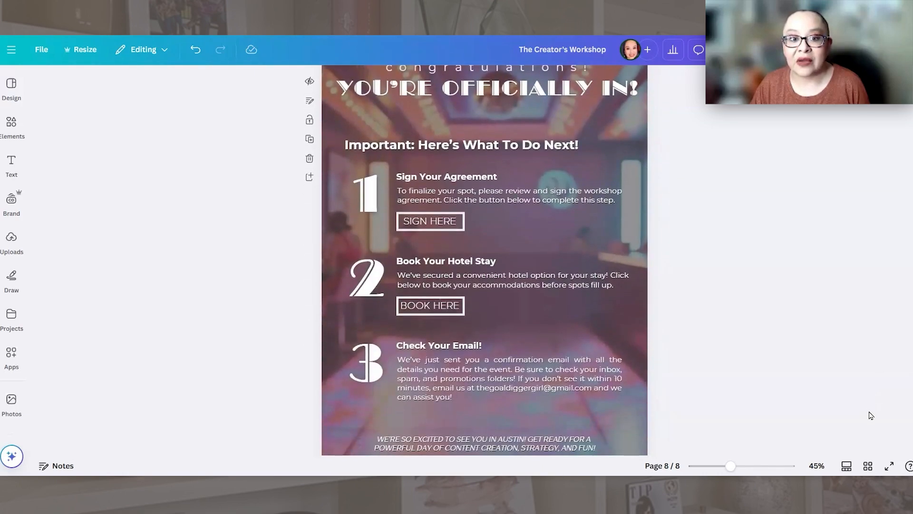
scroll(871, 415, down, 1)
scroll(873, 401, up, 10)
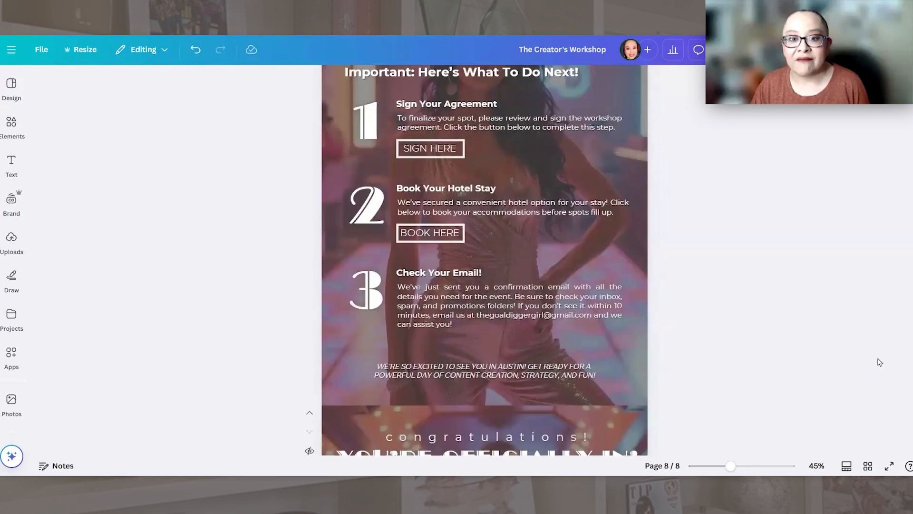
scroll(881, 357, up, 1)
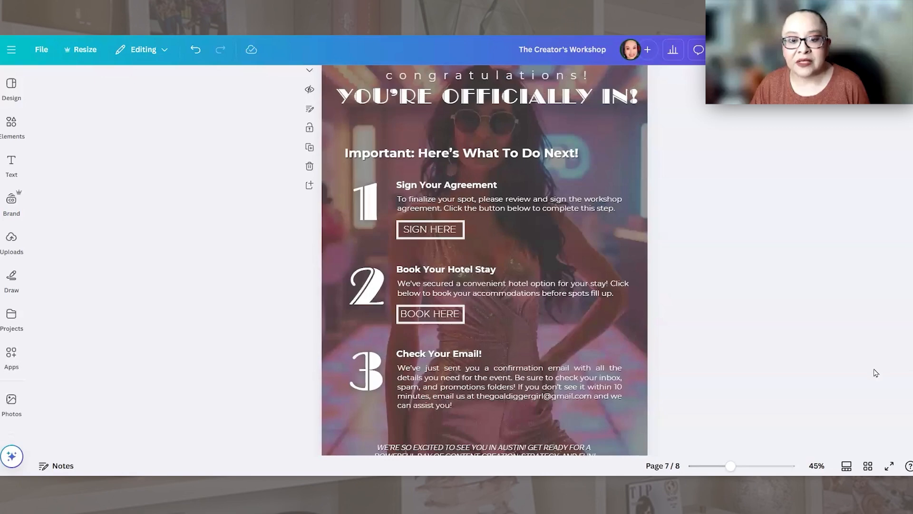
scroll(876, 372, down, 8)
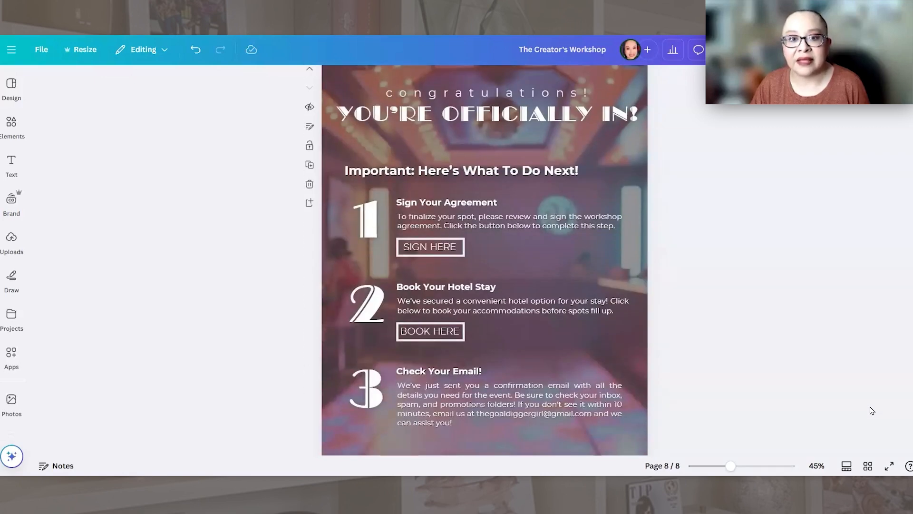
scroll(872, 399, up, 1)
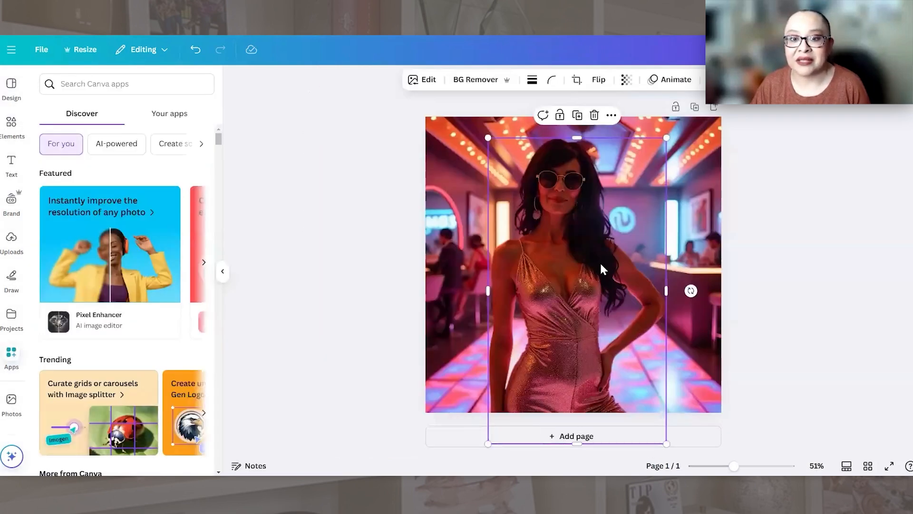
Step: Return to the disco photo design, shift the woman cutout, and undo the edits back to the cutout in its original place
drag(603, 265, 505, 265)
drag(548, 244, 651, 266)
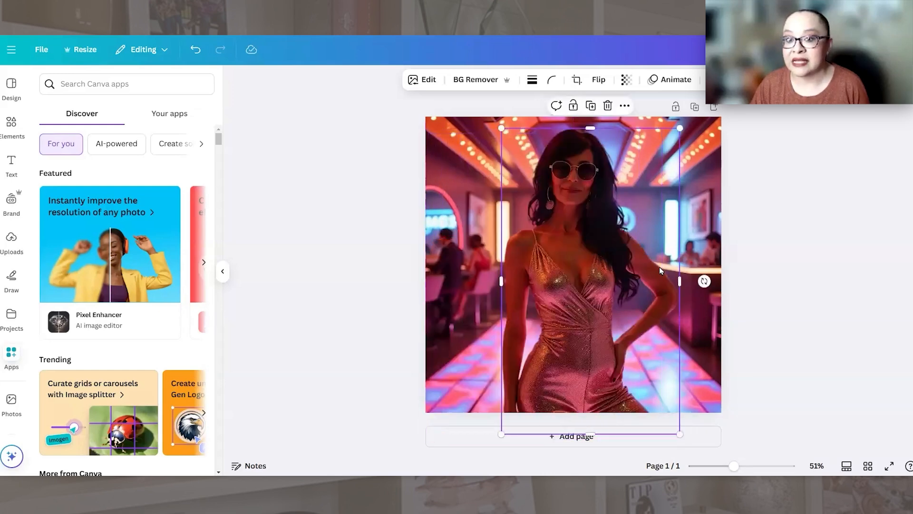
click(196, 52)
click(196, 51)
click(195, 49)
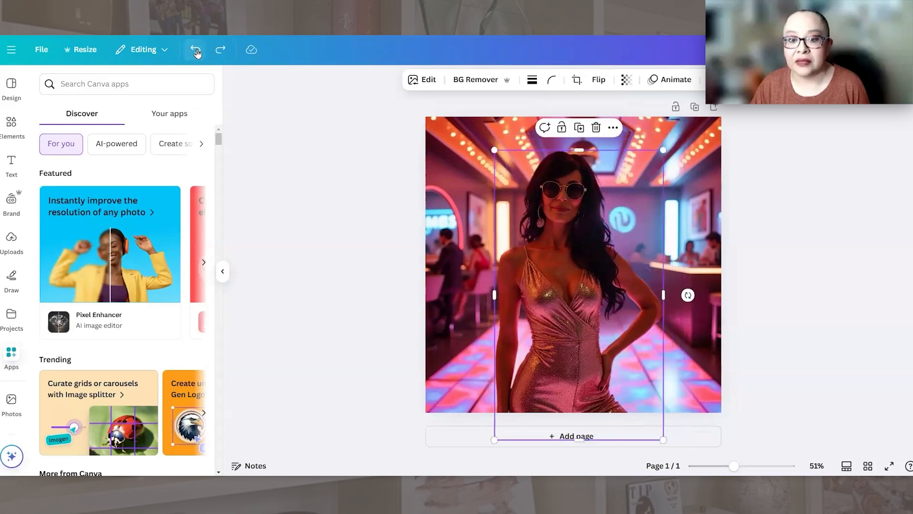
click(195, 49)
click(194, 48)
click(195, 48)
click(194, 48)
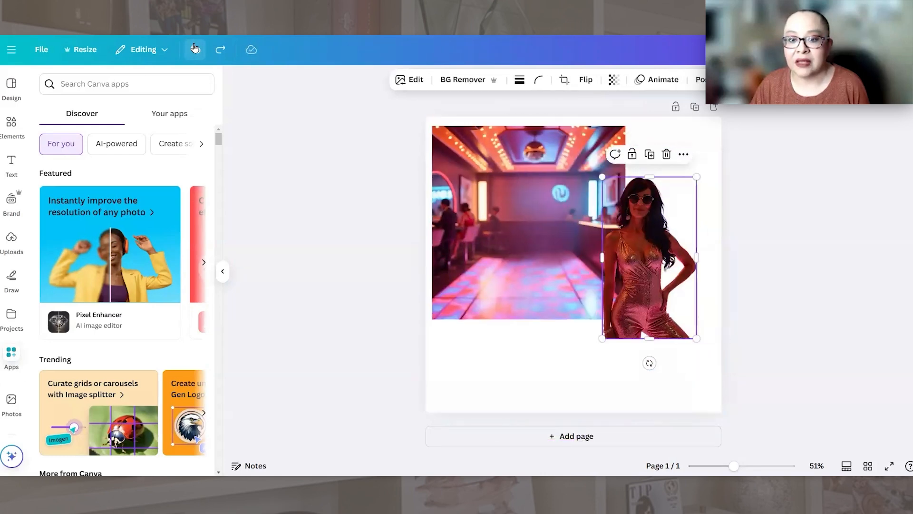
click(194, 47)
click(194, 47)
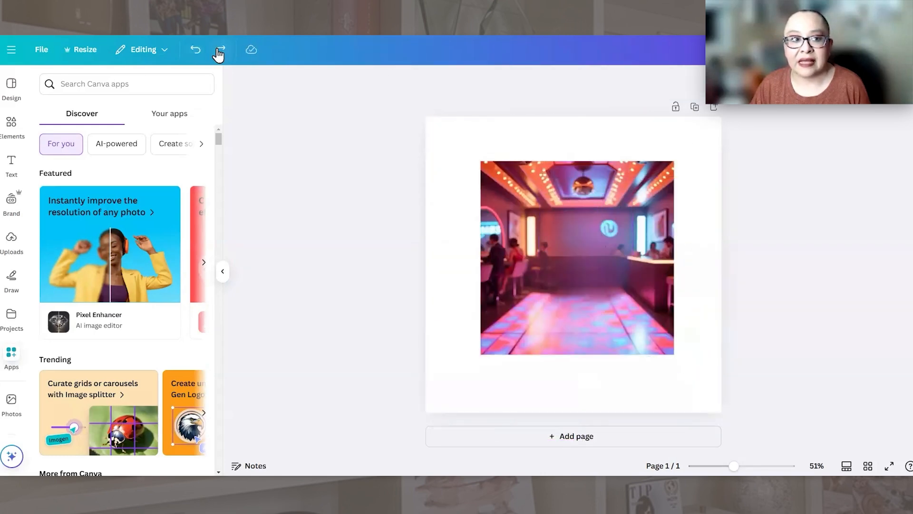
click(218, 52)
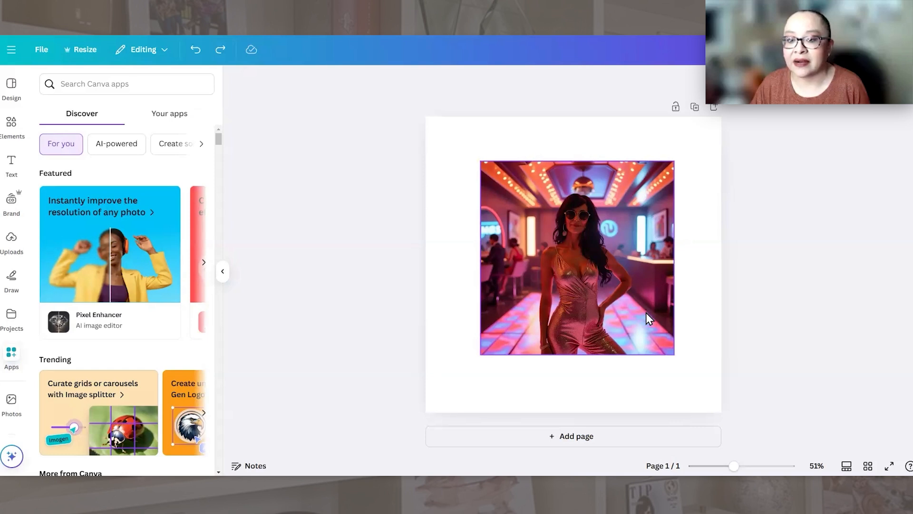
Step: Move the woman cutout to the left part of the disco room image and raise it slightly
click(596, 281)
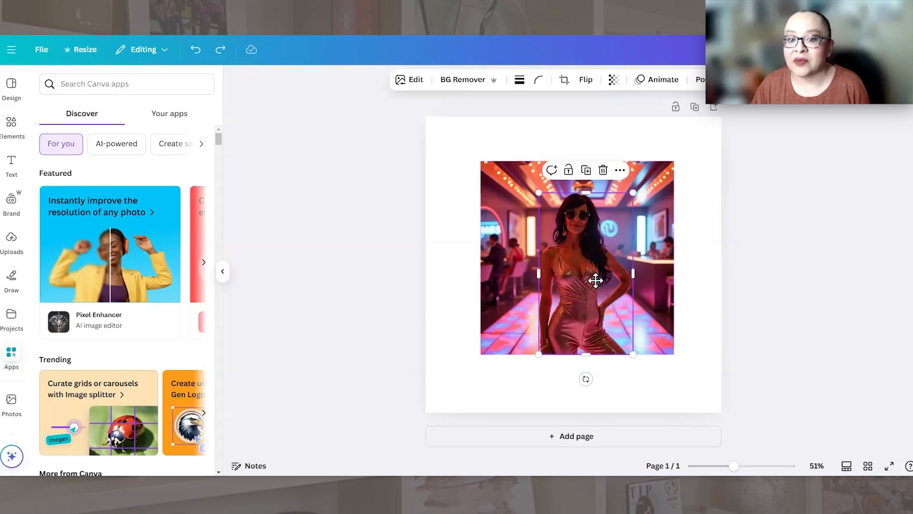
drag(596, 281, 547, 280)
click(712, 272)
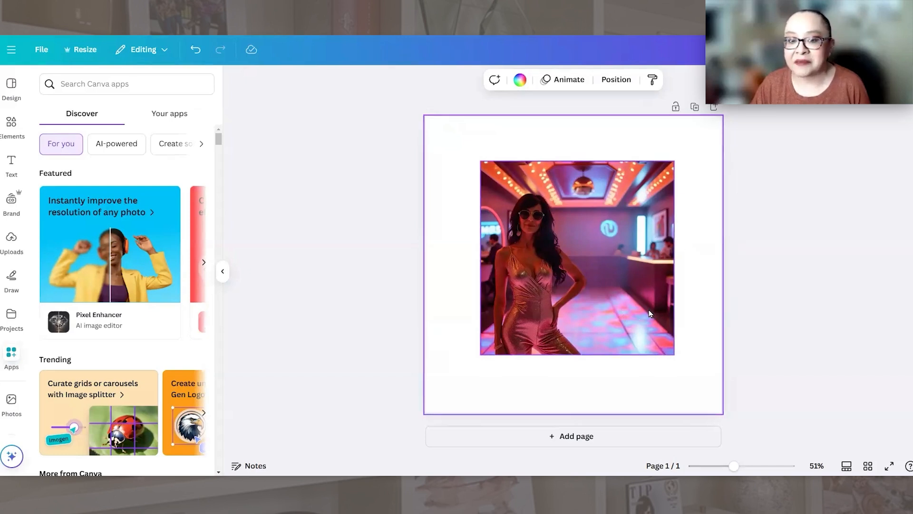
drag(535, 260, 541, 252)
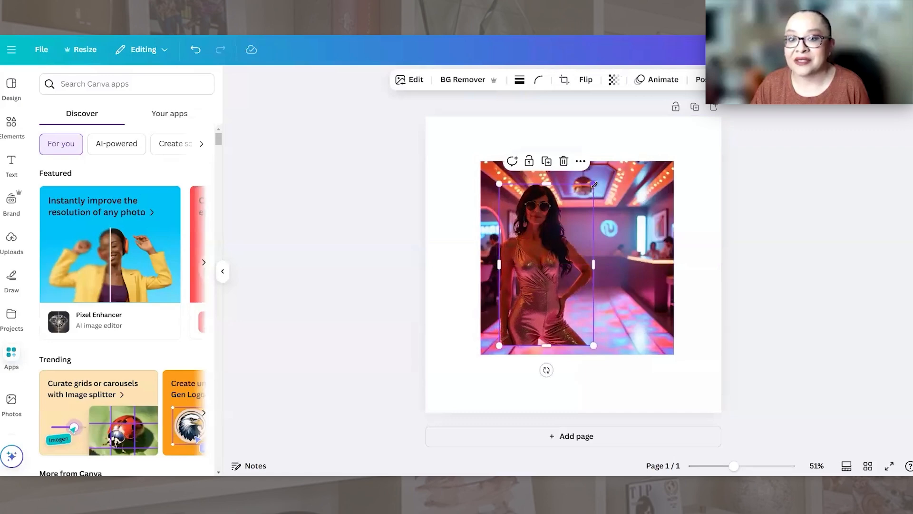
Step: Enlarge the woman cutout in the disco room image and reposition it over the left part of the room
drag(593, 184, 609, 157)
drag(570, 217, 557, 222)
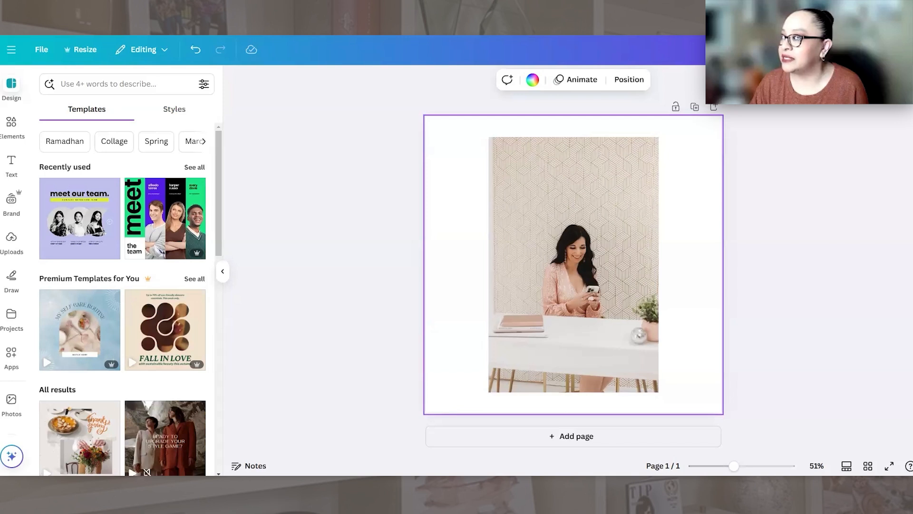
Step: Paste the framed HELLO picture onto the desk photo and shrink it to fit on the wall at the upper left
click(614, 235)
key(ctrl+v)
drag(585, 188, 574, 198)
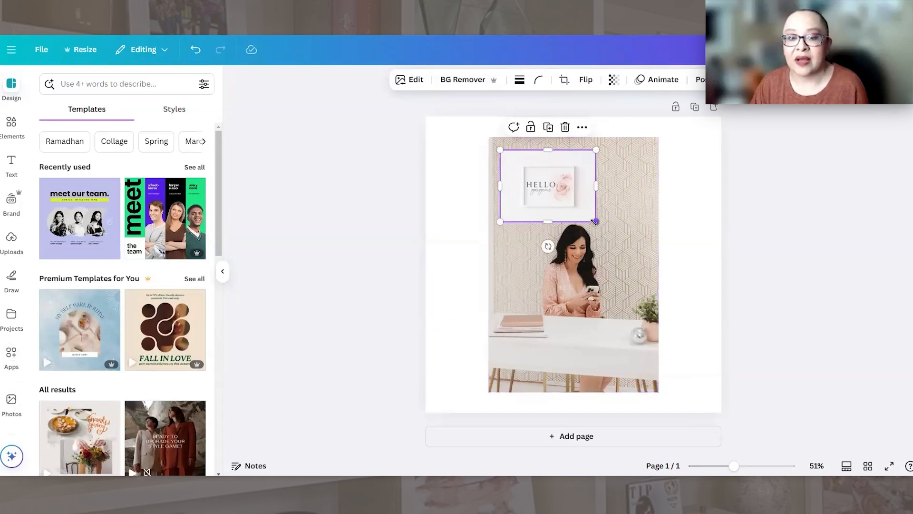
drag(595, 221, 541, 179)
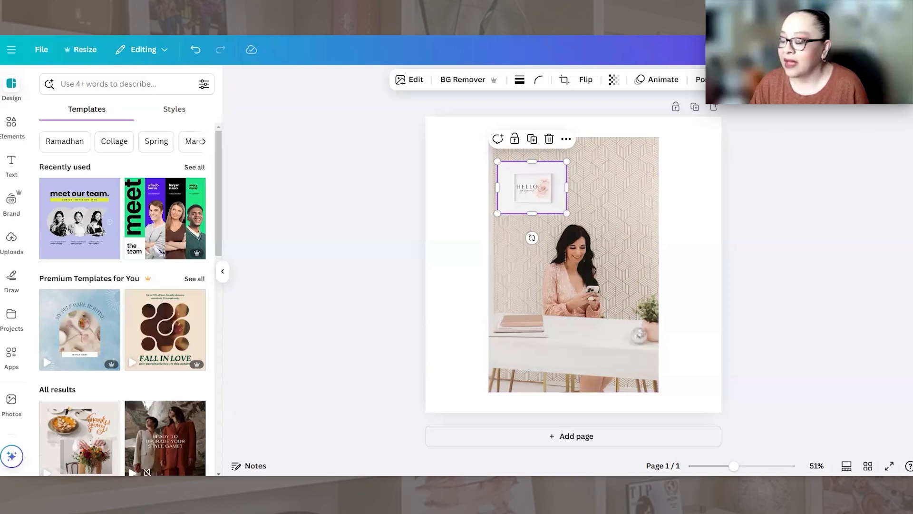
Step: Paste the orange clock picture and place it on the wall to the right of the HELLO picture
click(632, 170)
key(ctrl+v)
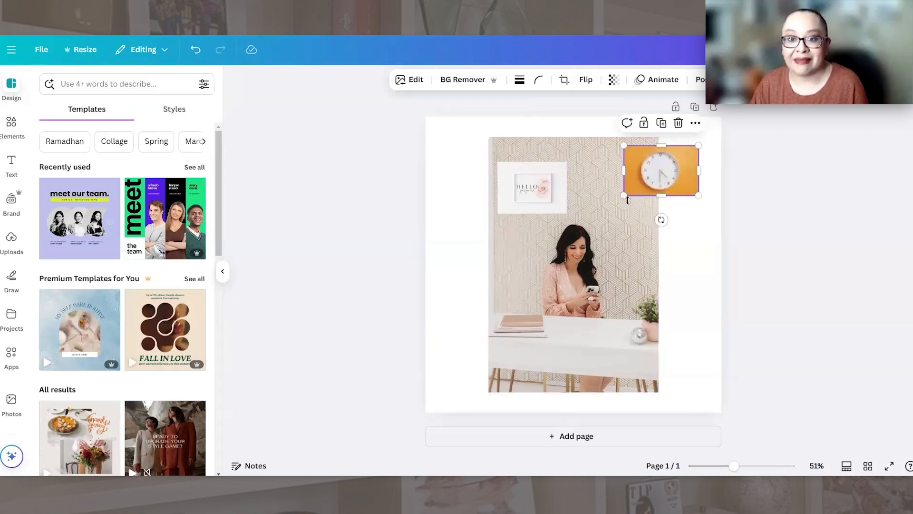
drag(663, 177, 620, 193)
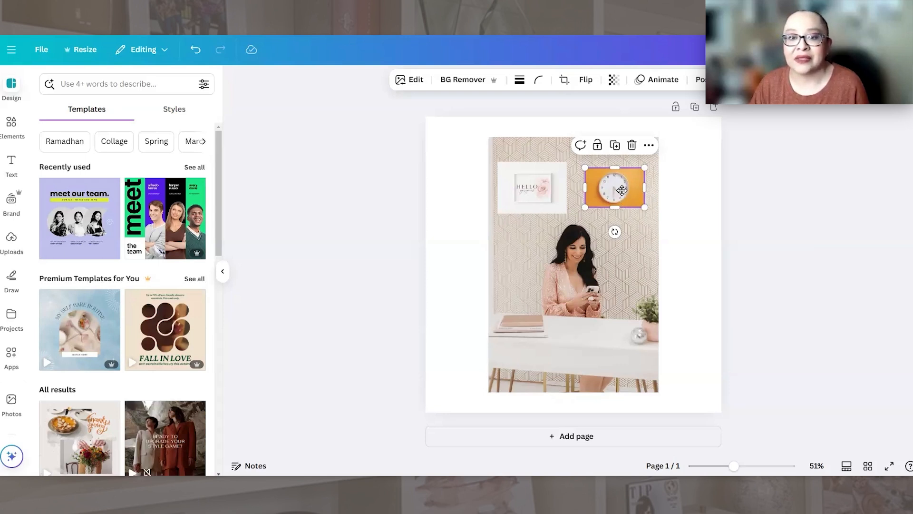
drag(622, 194, 621, 201)
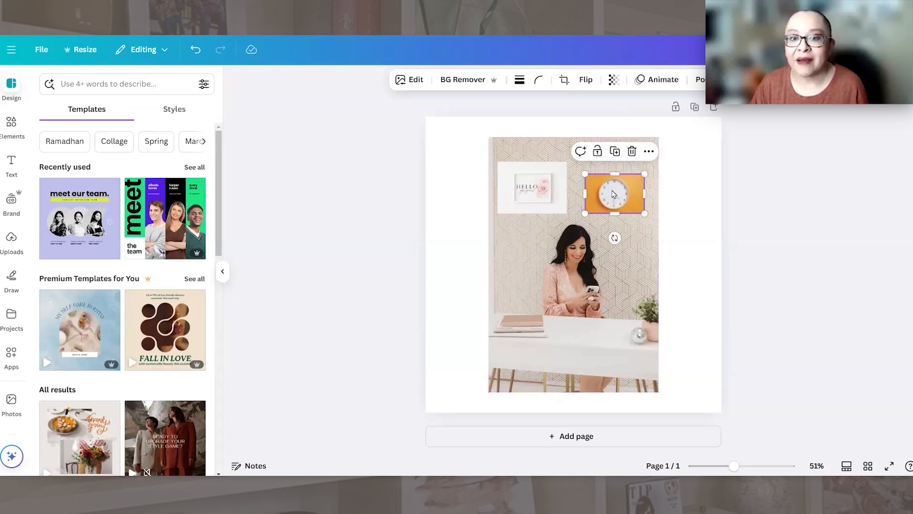
Step: Enlarge the HELLO picture on the wall and nudge the clock picture slightly lower
drag(548, 187, 577, 223)
click(618, 199)
drag(619, 198, 616, 203)
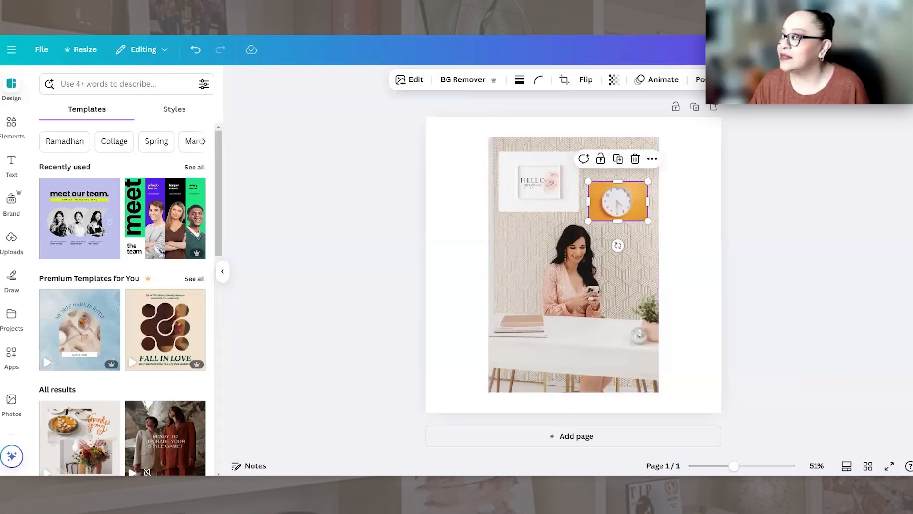
Step: Paste the coffee cup picture and move it onto the white desk in front of the woman
click(629, 345)
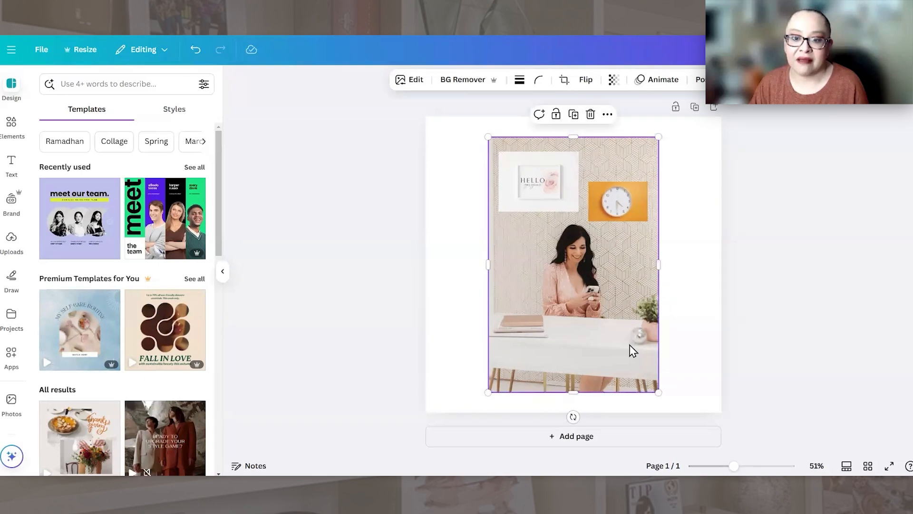
key(ctrl+v)
drag(664, 220, 584, 339)
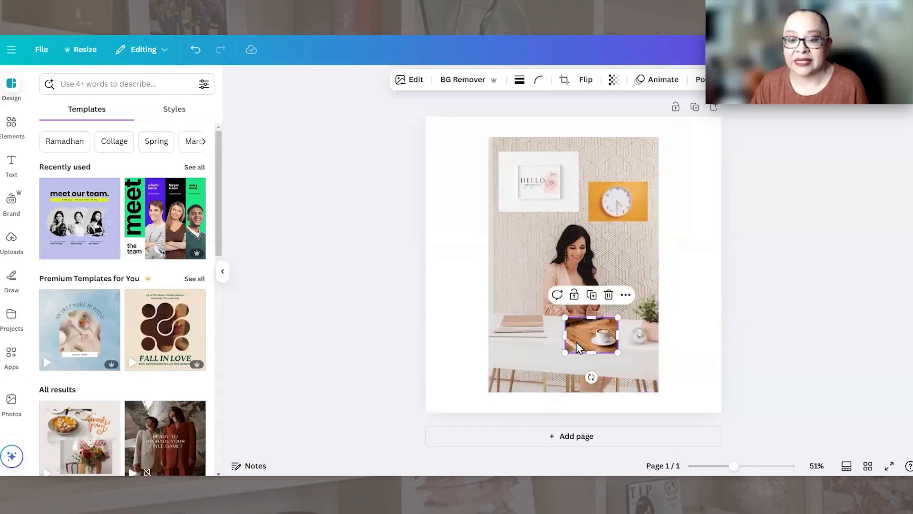
drag(587, 338, 603, 334)
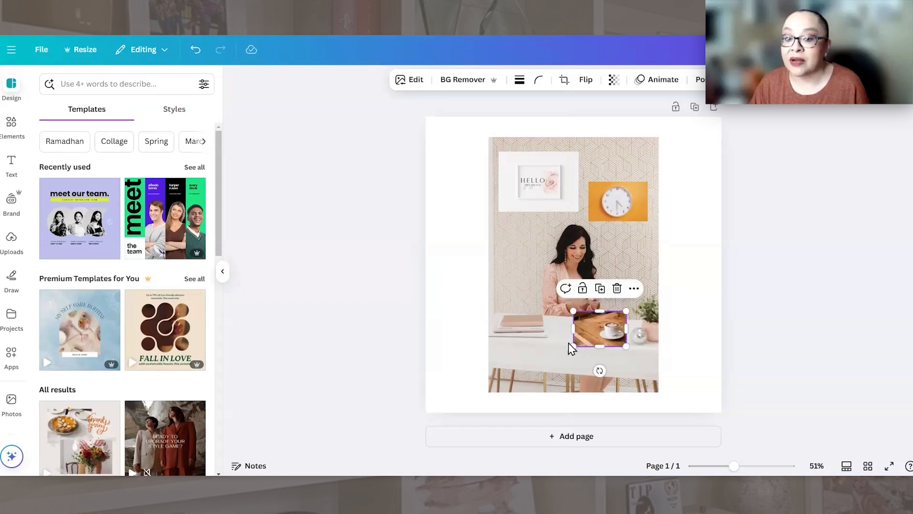
Step: Resize the coffee cup picture slightly smaller and settle it on the desk beside the silver ornament
drag(573, 347, 556, 357)
drag(559, 317, 557, 305)
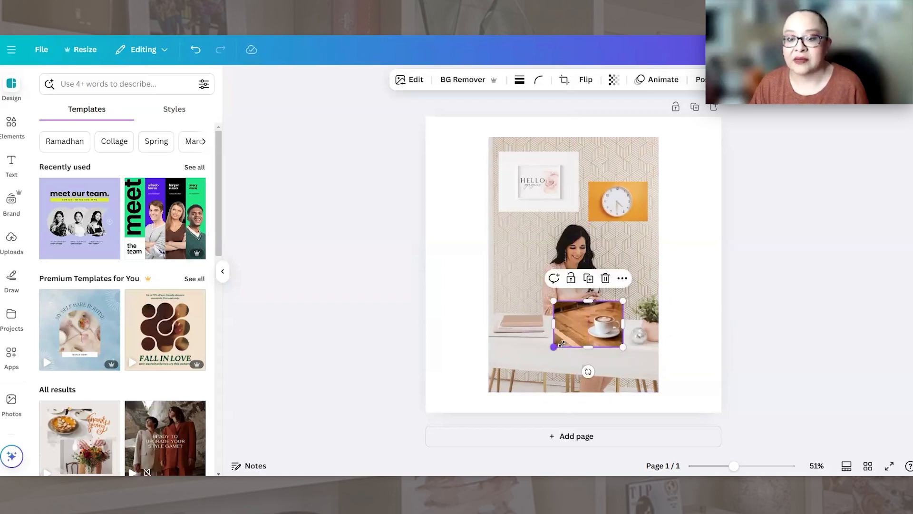
drag(561, 344, 580, 335)
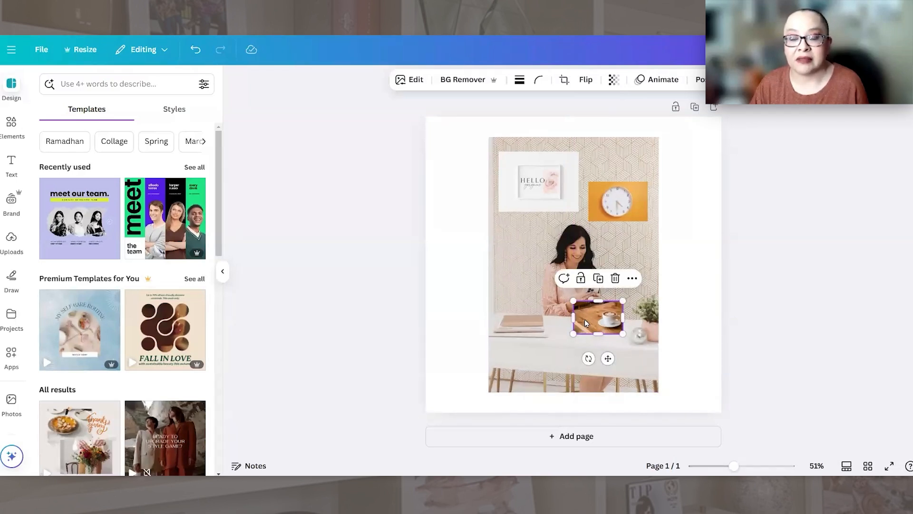
drag(588, 319, 593, 330)
click(711, 267)
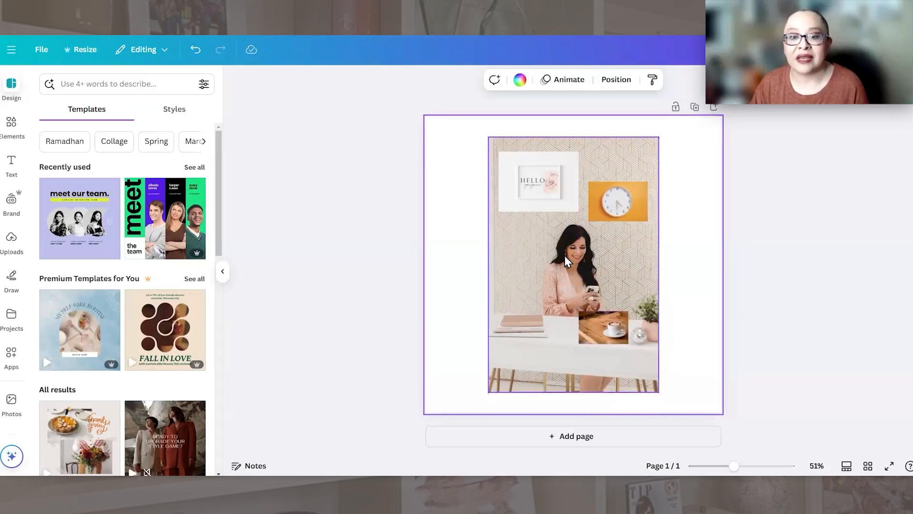
click(519, 236)
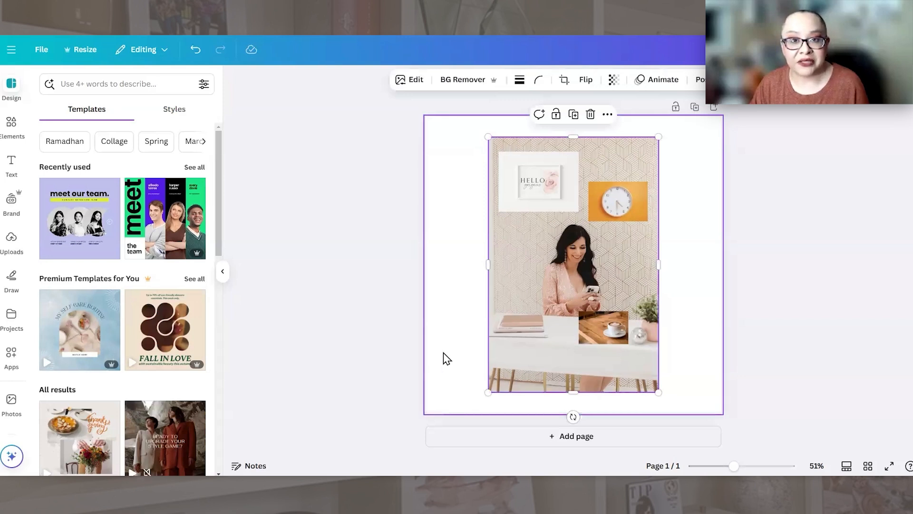
shift+click(533, 182)
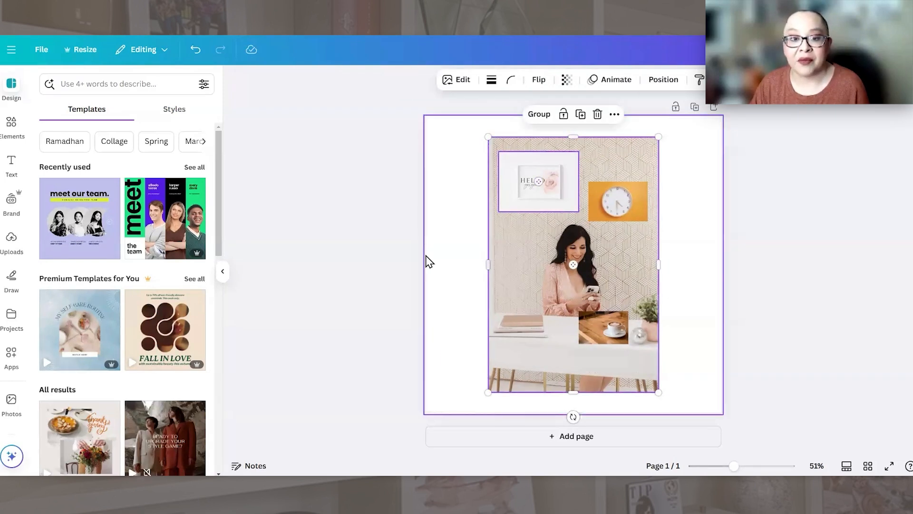
click(461, 185)
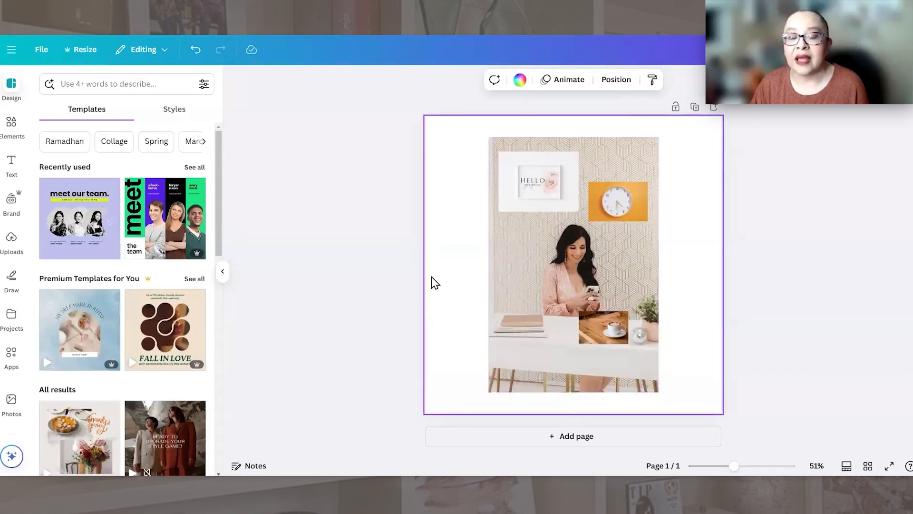
click(558, 271)
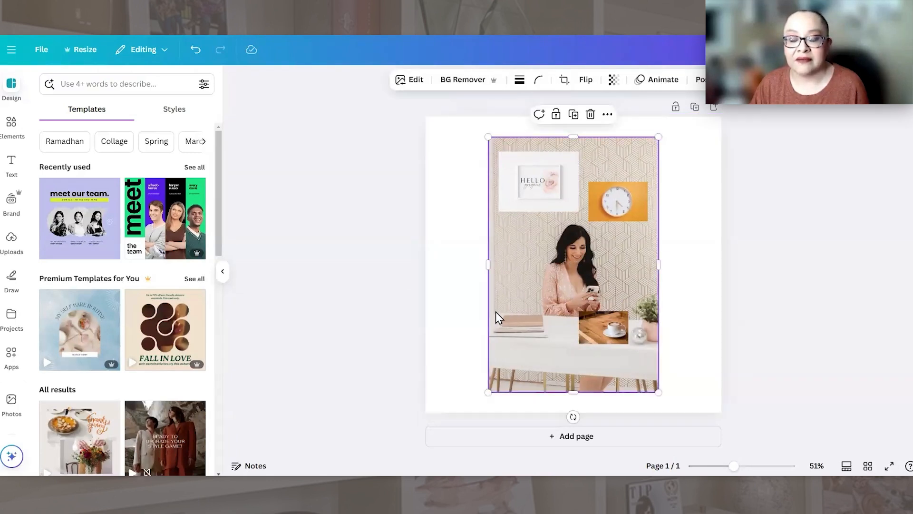
shift+click(540, 185)
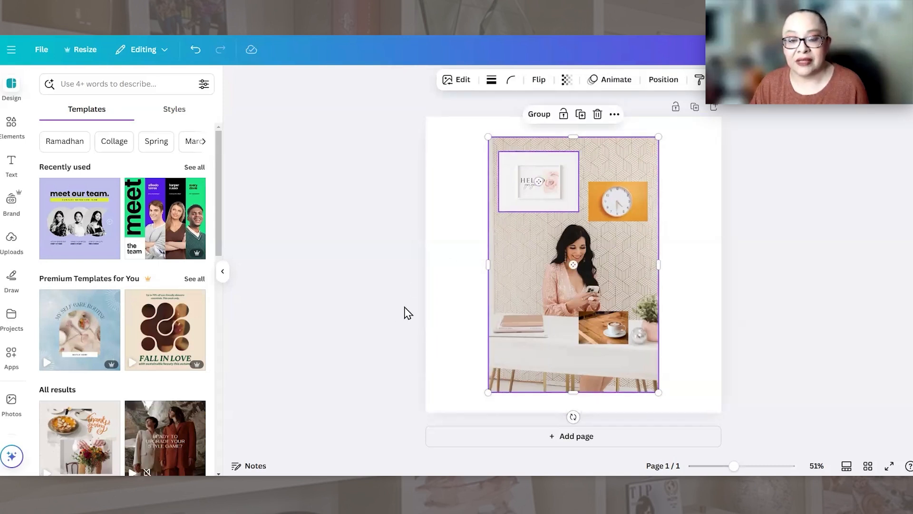
click(443, 157)
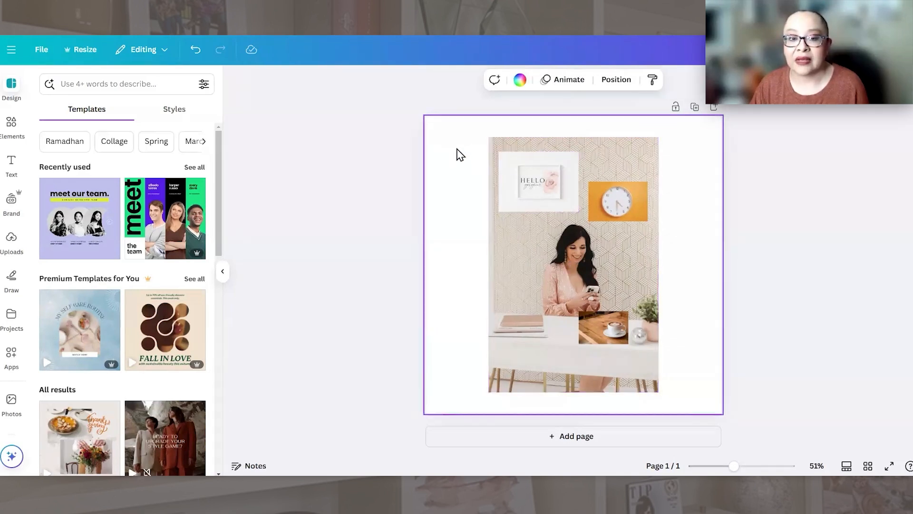
Step: Select the desk photo together with the HELLO picture and merge them with the Blend app
drag(462, 150, 532, 259)
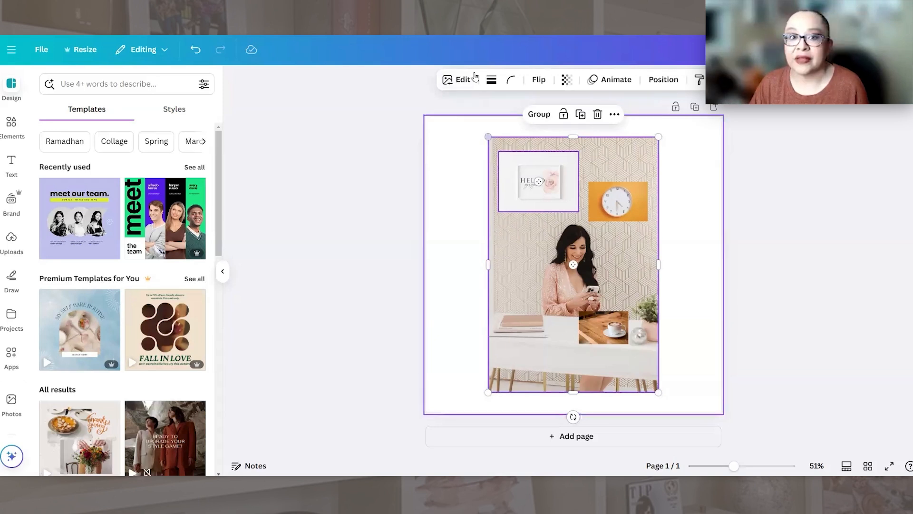
click(458, 80)
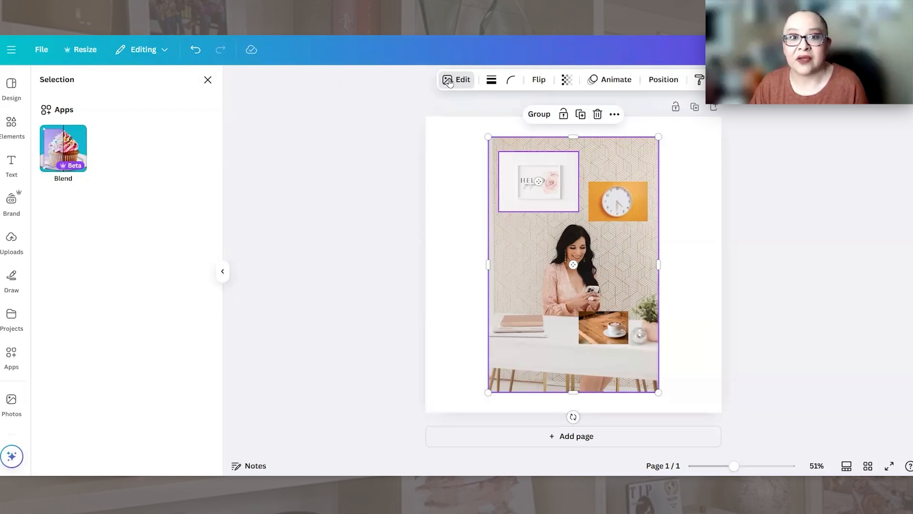
click(61, 147)
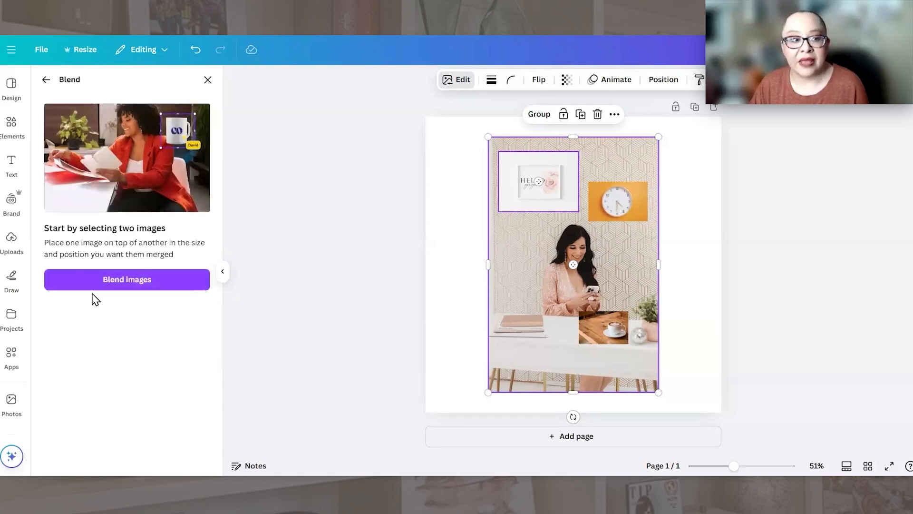
click(115, 284)
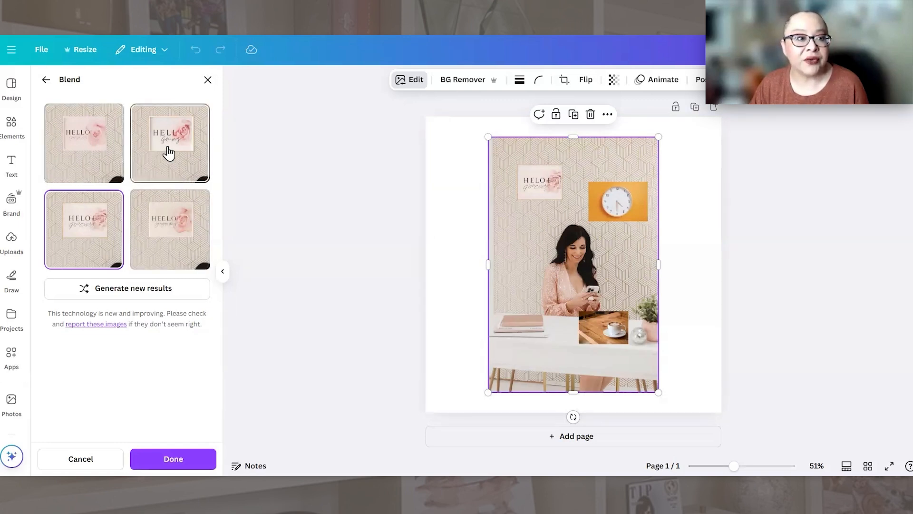
Step: Compare the generated blends of the HELLO picture on the wall and apply the first one
click(88, 147)
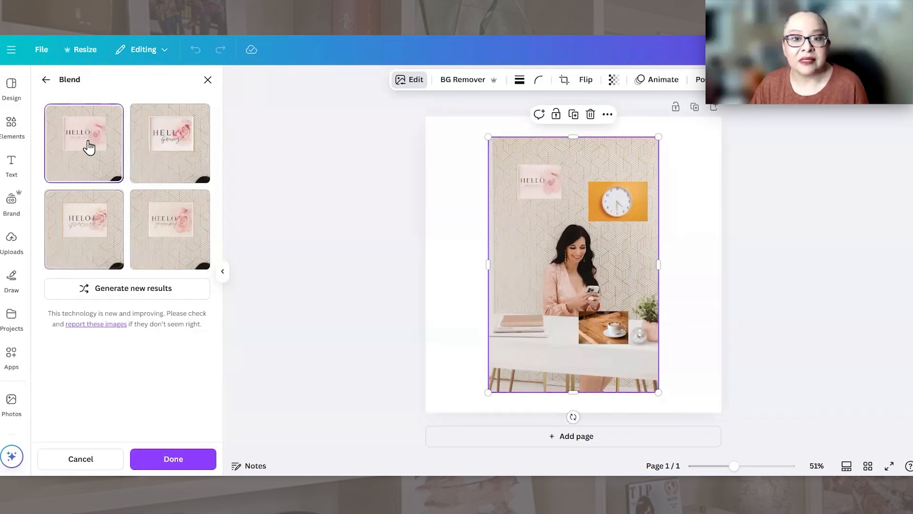
click(166, 154)
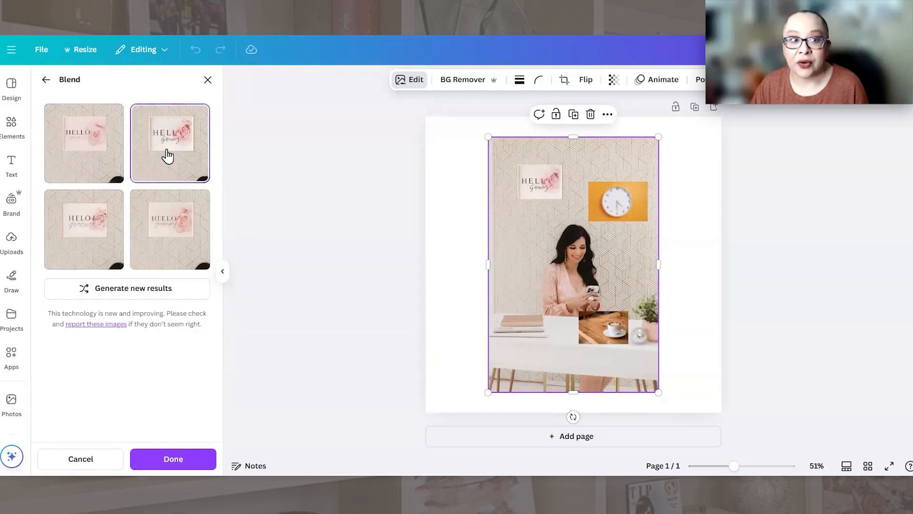
click(176, 243)
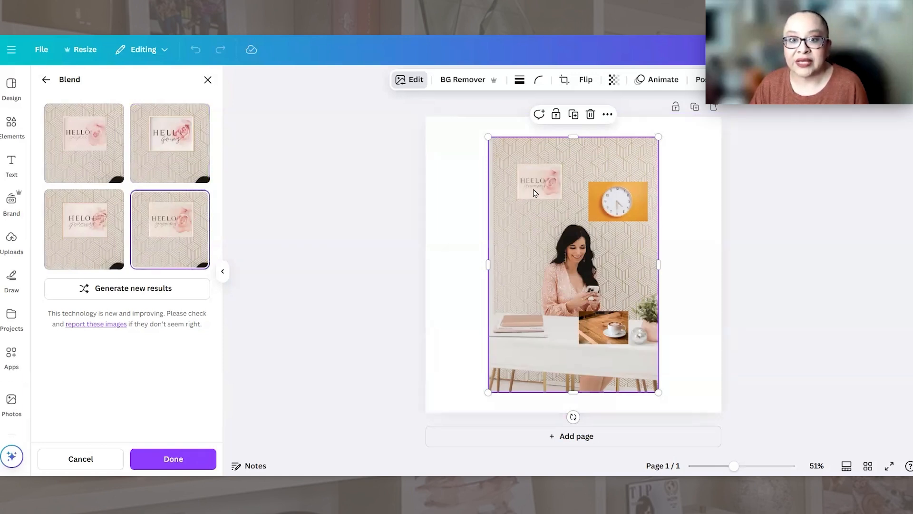
click(84, 234)
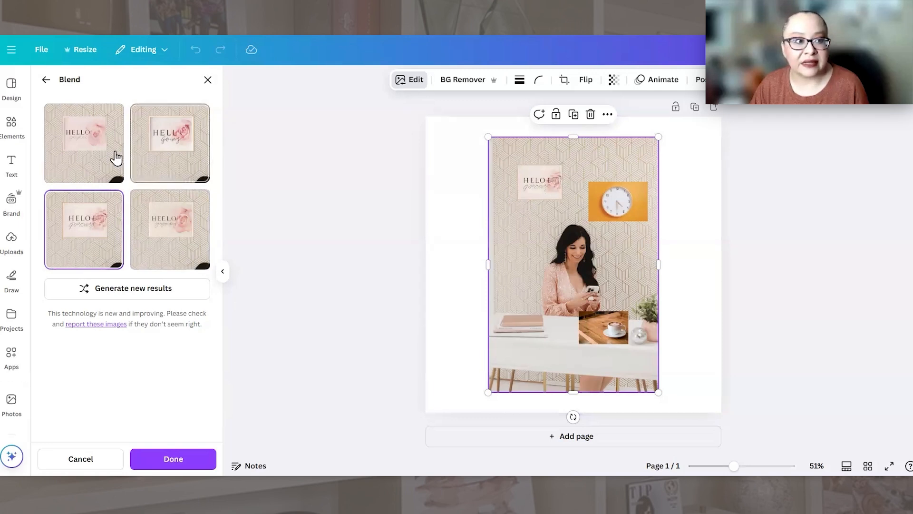
click(180, 142)
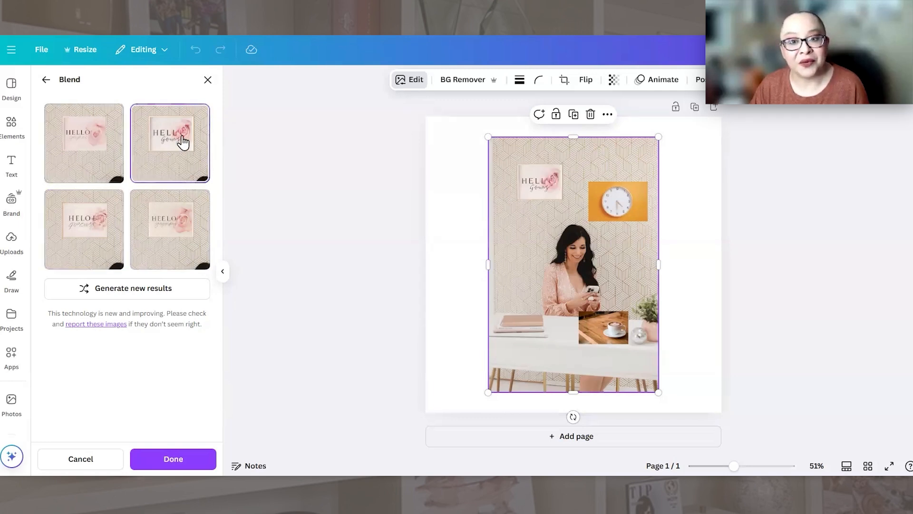
click(89, 148)
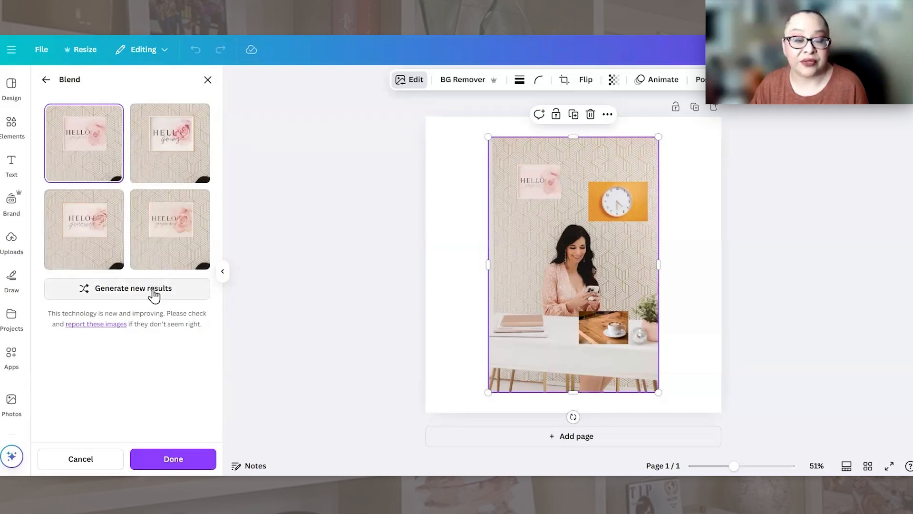
click(160, 466)
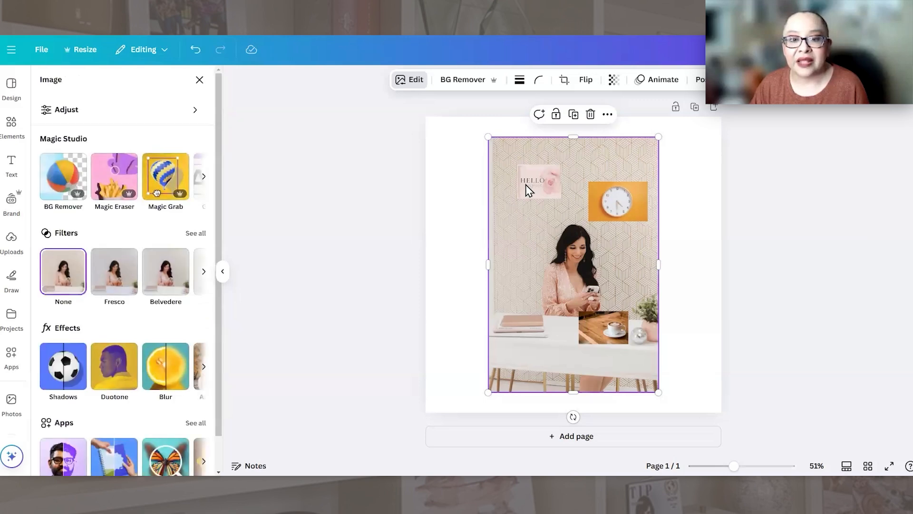
Step: Shift the blended desk photo slightly to the right on the page and clear the selection
mouse_move(546, 233)
mouse_down()
mouse_move(558, 246)
mouse_move(525, 233)
mouse_move(558, 234)
mouse_up()
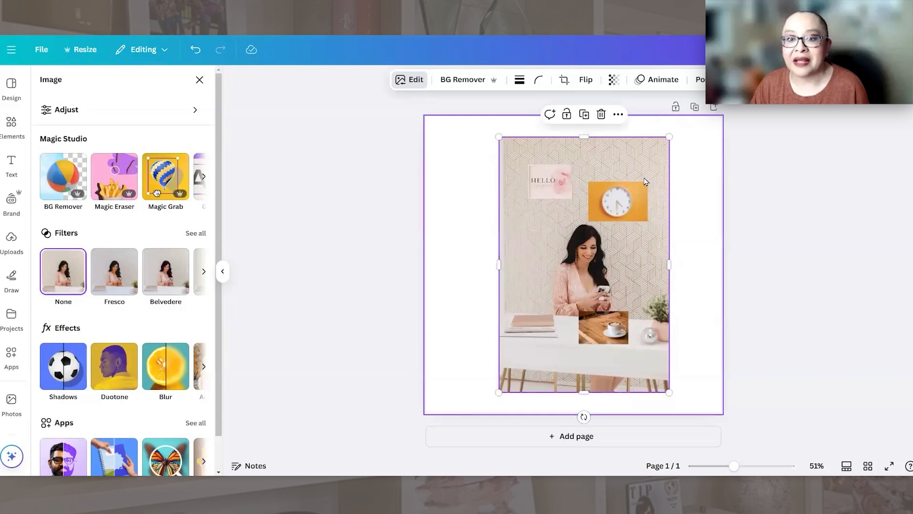
click(709, 181)
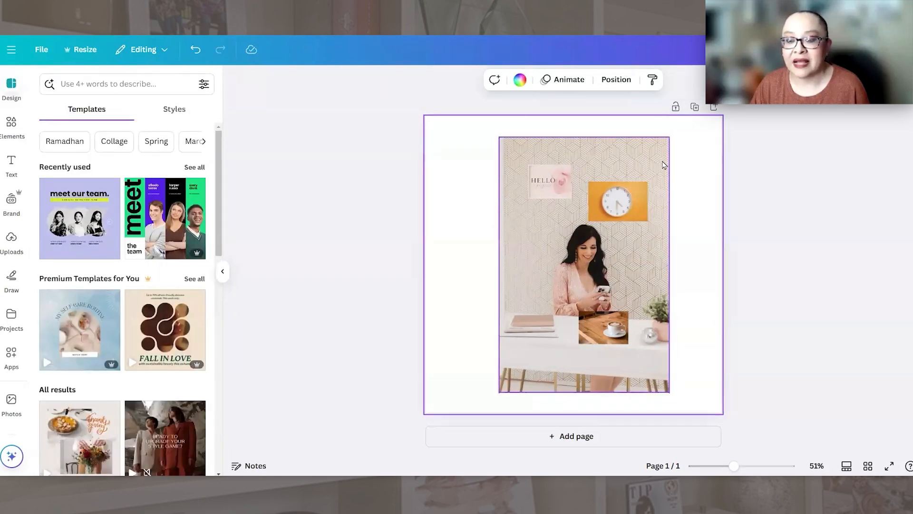
Step: Select the desk photo together with the clock picture and merge them with the Blend app
click(634, 229)
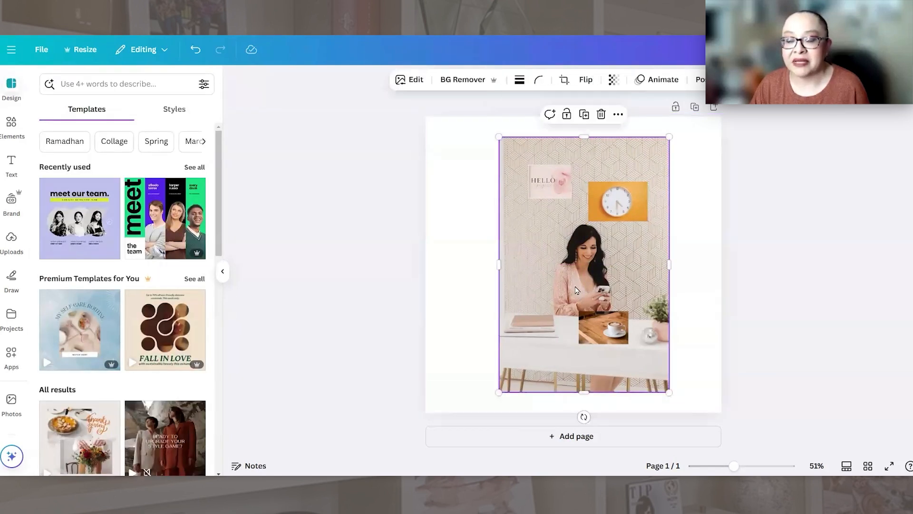
key(shift)
shift+click(626, 203)
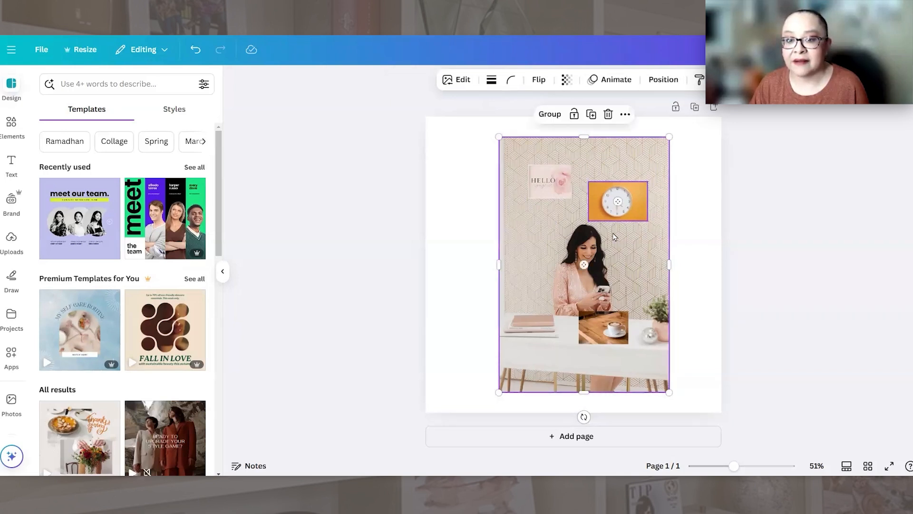
click(462, 81)
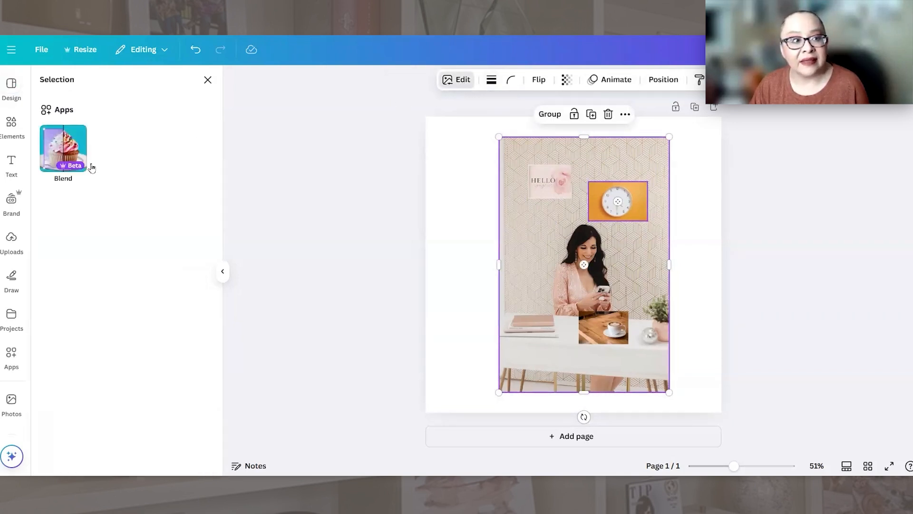
click(65, 150)
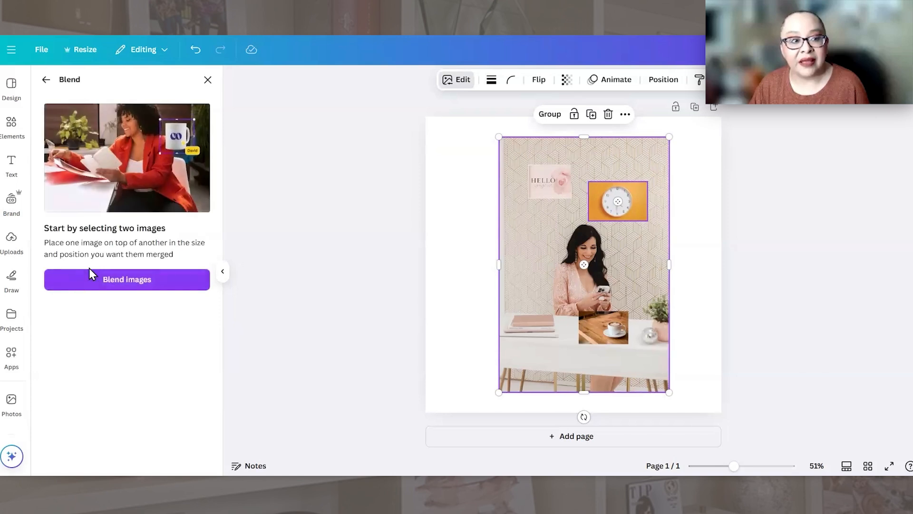
click(87, 277)
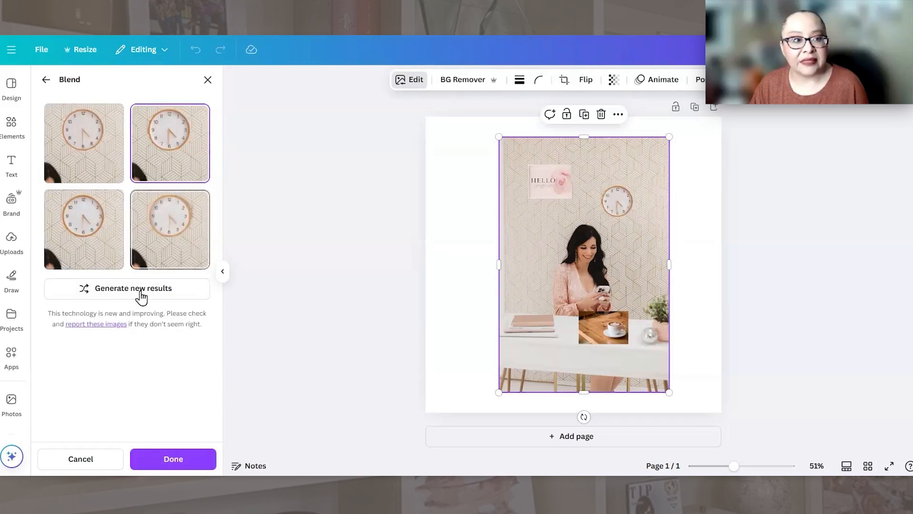
Step: Compare the generated blends of the wall clock, apply the third one and clear the selection
click(87, 148)
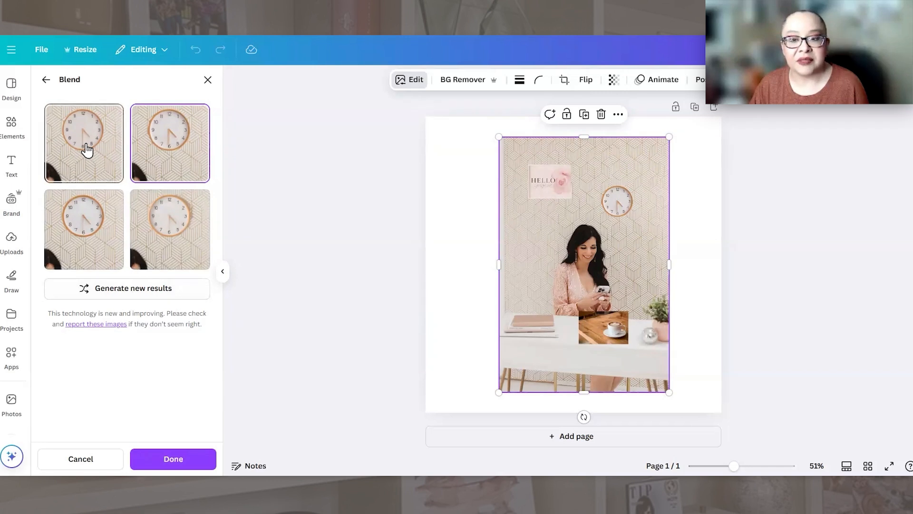
click(167, 144)
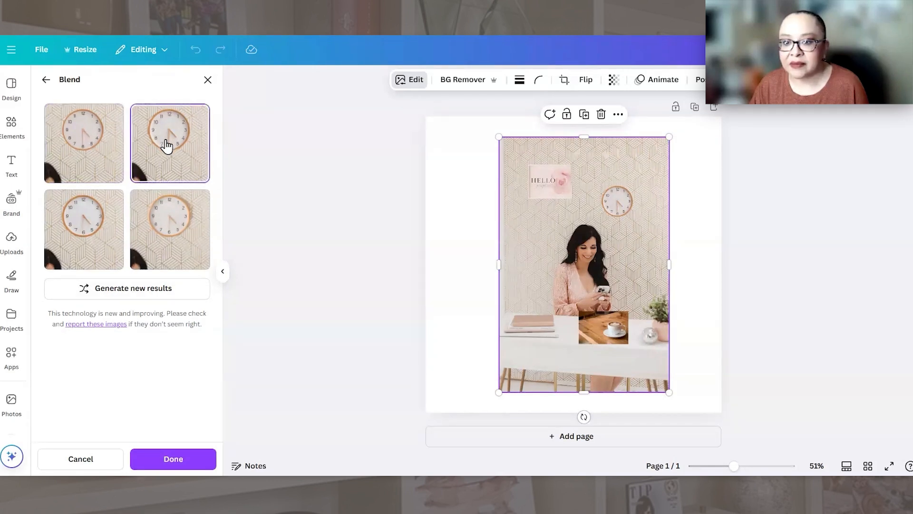
click(77, 224)
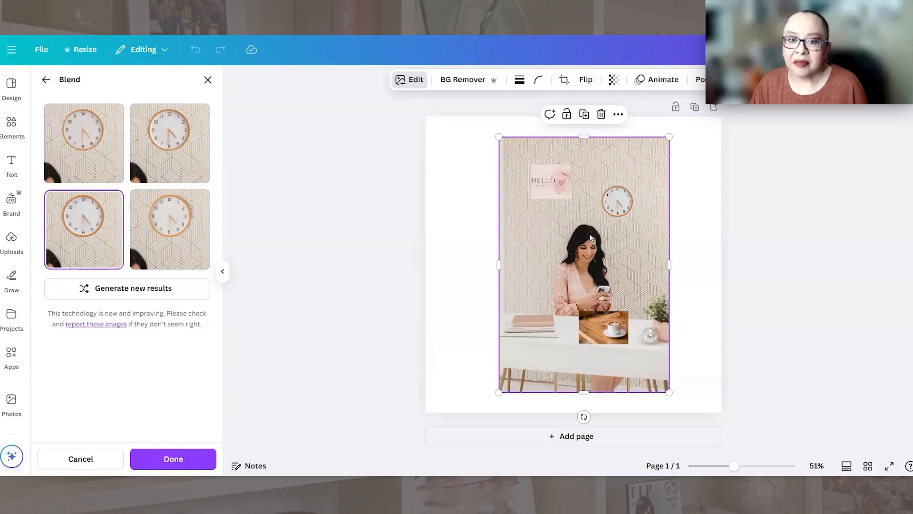
click(684, 224)
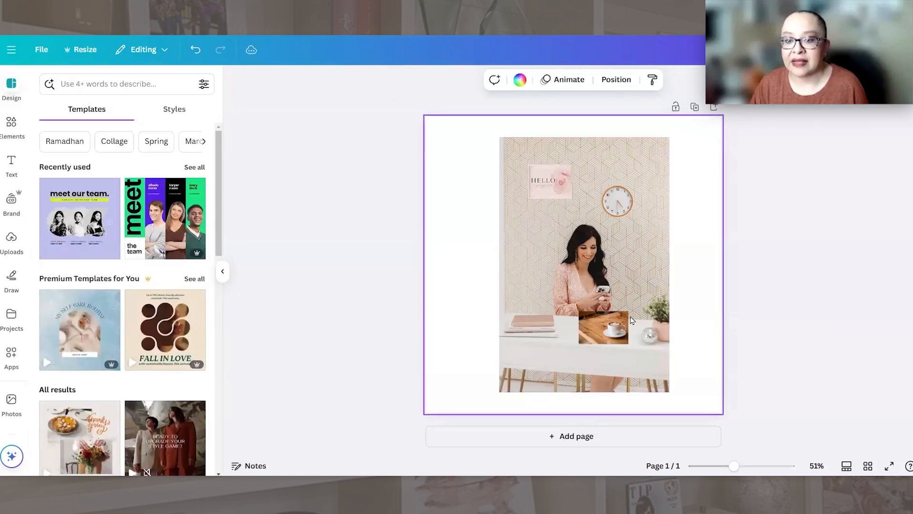
Step: Select the desk photo together with the coffee cup picture and merge them with the Blend app
drag(691, 301, 579, 382)
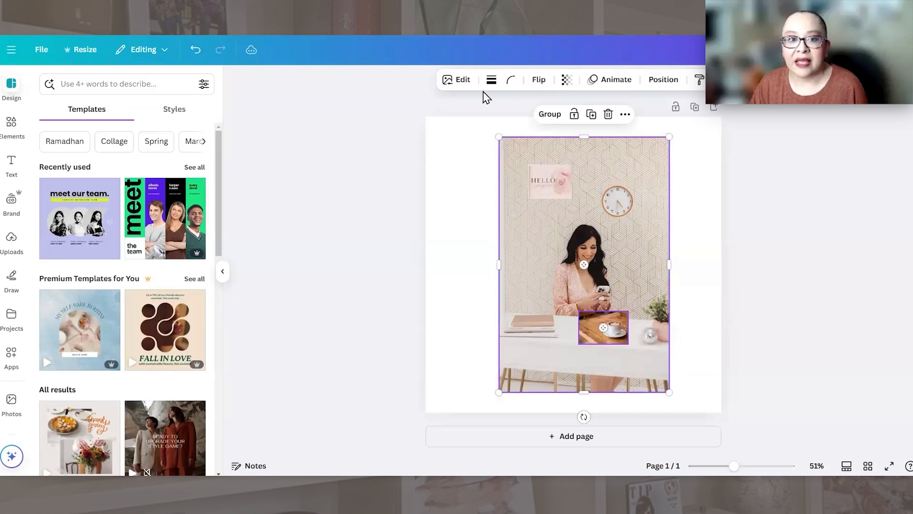
click(458, 80)
click(64, 147)
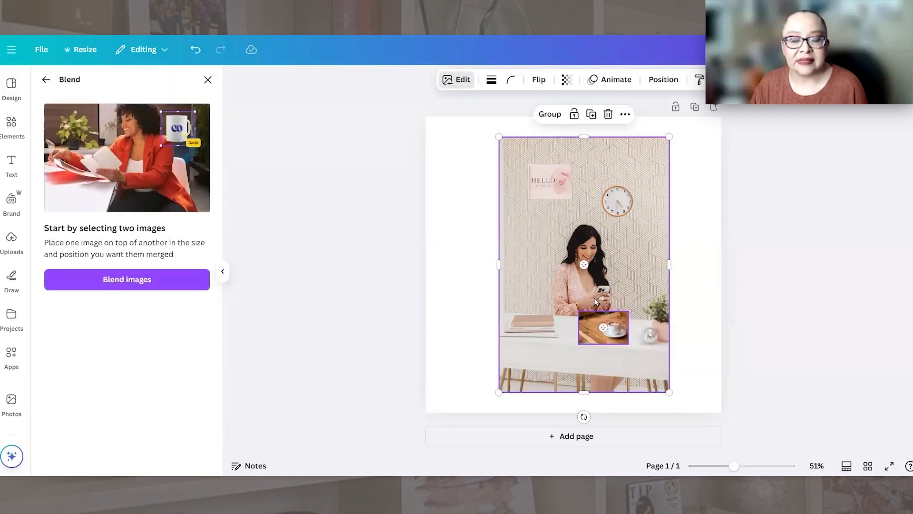
click(127, 279)
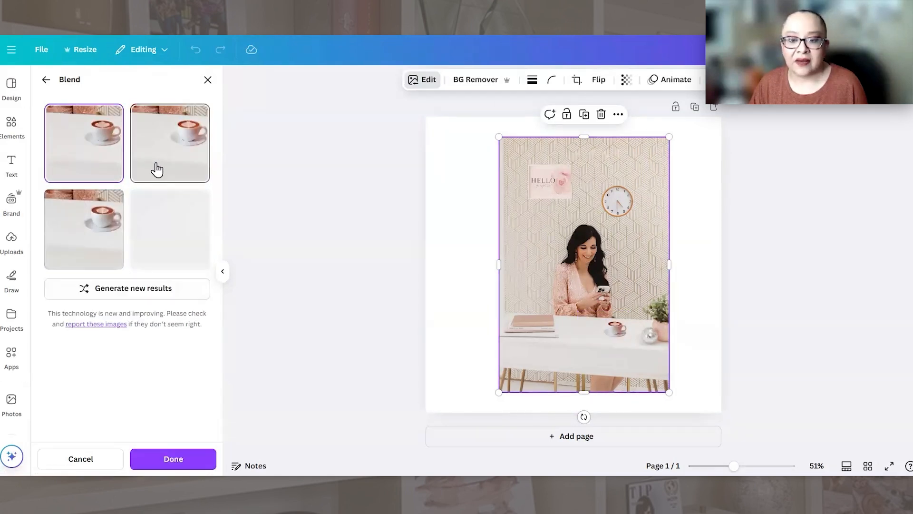
Step: Compare the generated blends of the coffee cup on the desk and apply the third one
click(156, 168)
click(98, 214)
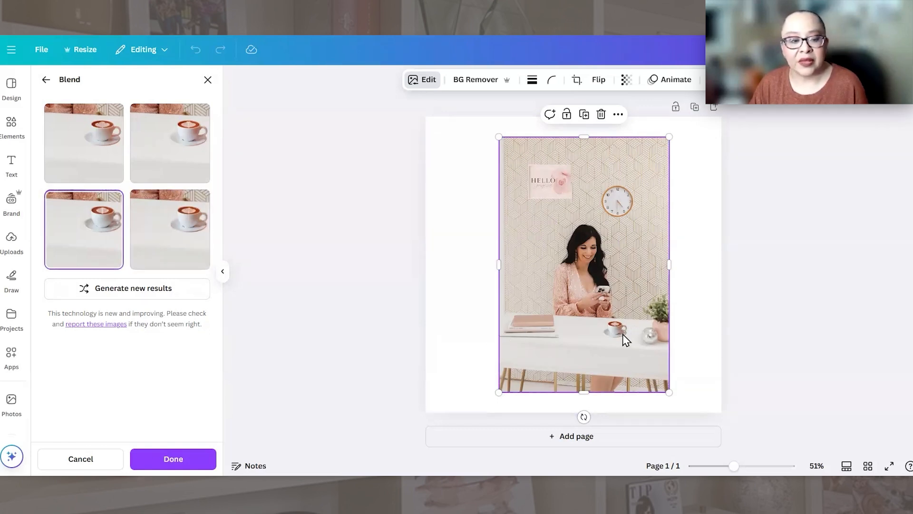
click(157, 457)
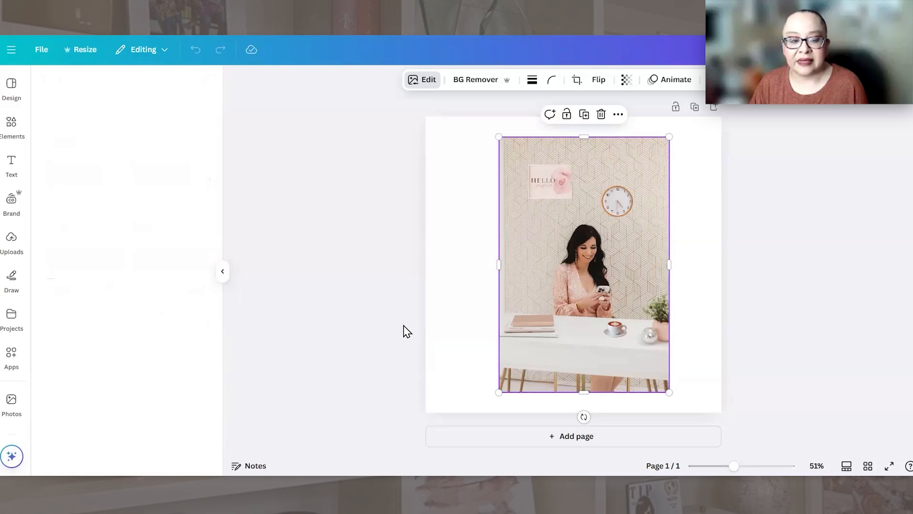
click(685, 255)
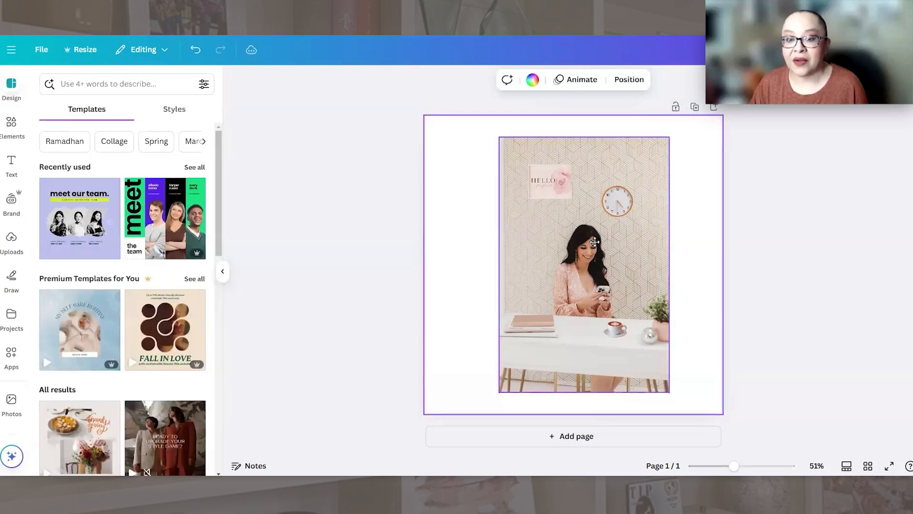
Step: Centre the fully blended desk photo horizontally on the page and set it as the page background
drag(609, 245, 573, 248)
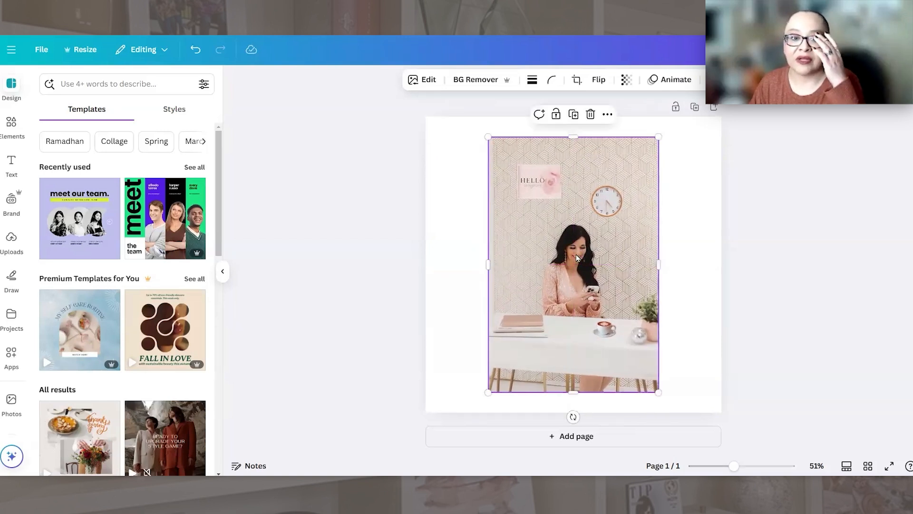
right_click(577, 257)
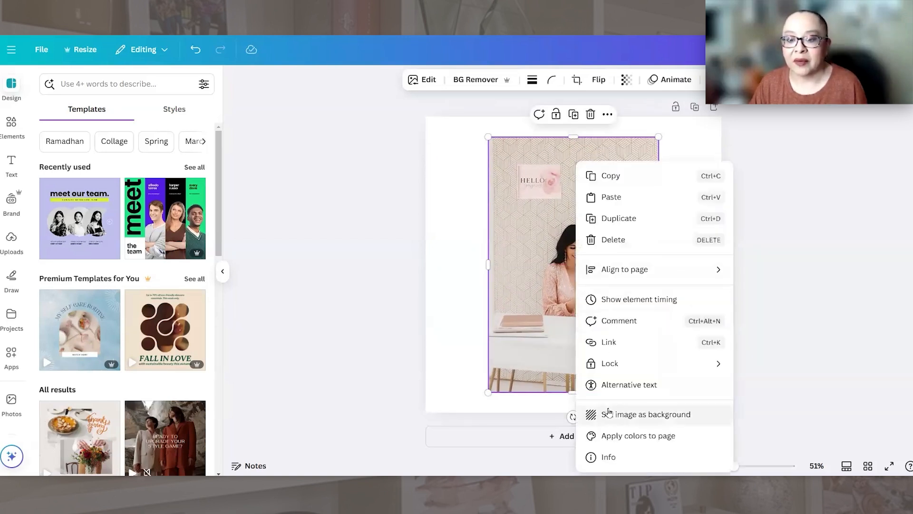
click(599, 416)
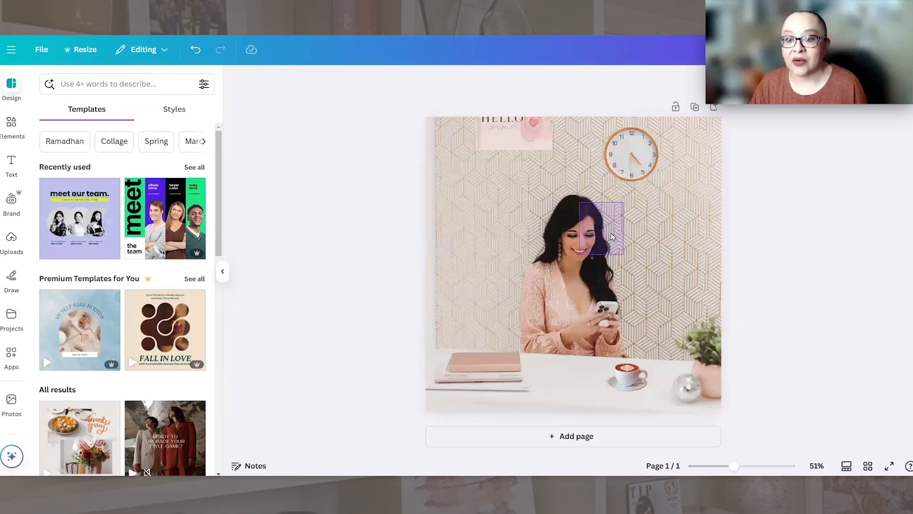
Step: Try repositioning the desk photo inside the background, detach it from the background and clear the selection
click(629, 212)
double_click(629, 212)
drag(628, 213, 594, 246)
right_click(602, 233)
click(642, 414)
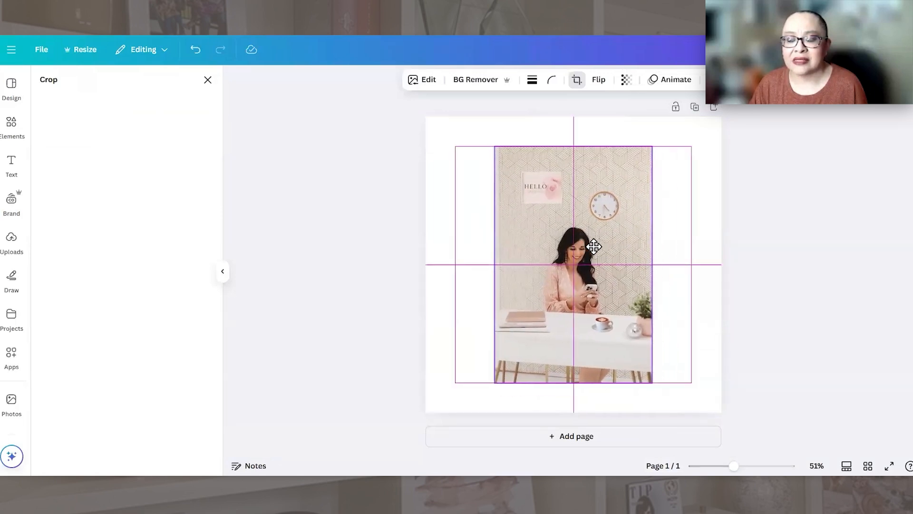
click(695, 243)
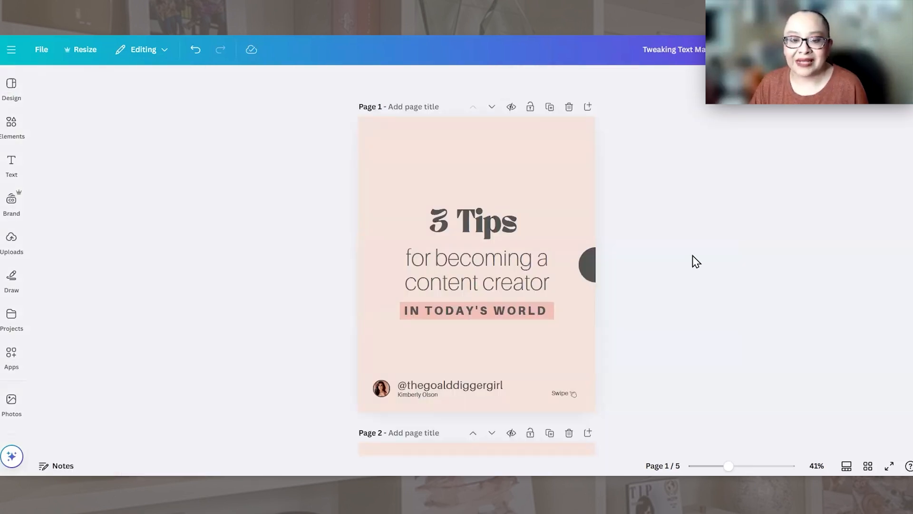
Step: Look through the five pages of the content creator tips carousel and return to the first page
click(569, 157)
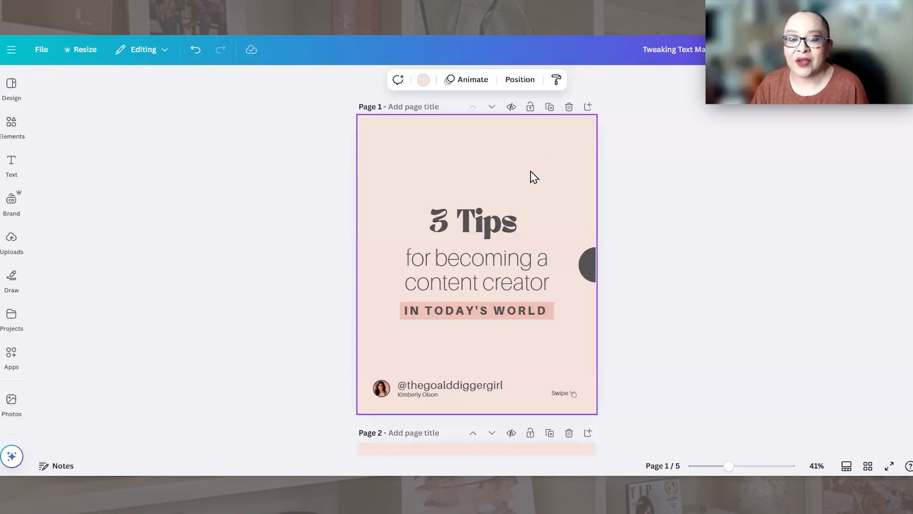
scroll(532, 176, down, 12)
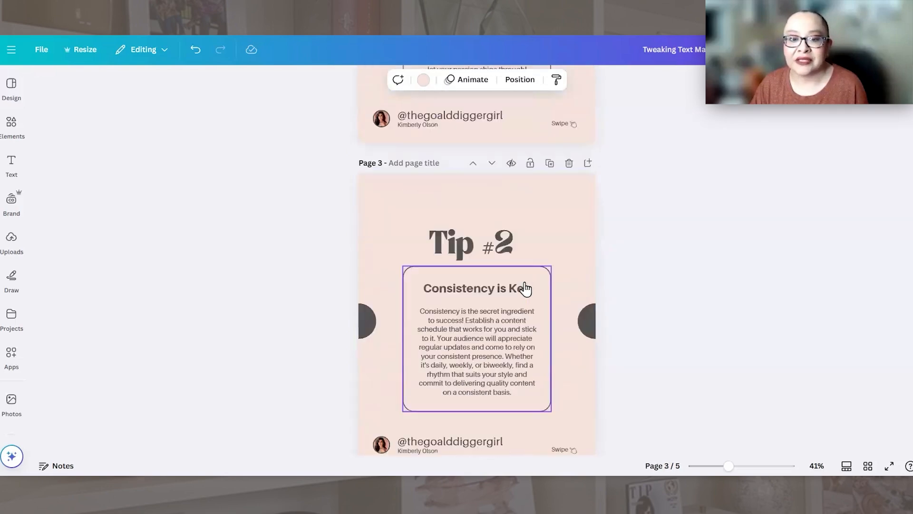
scroll(523, 290, down, 13)
scroll(520, 295, up, 6)
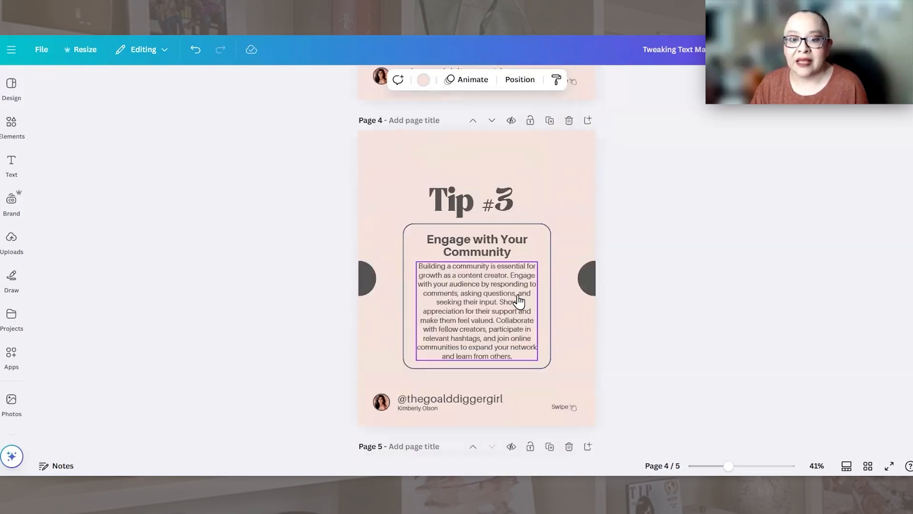
scroll(518, 300, up, 6)
scroll(516, 300, down, 11)
scroll(514, 302, up, 6)
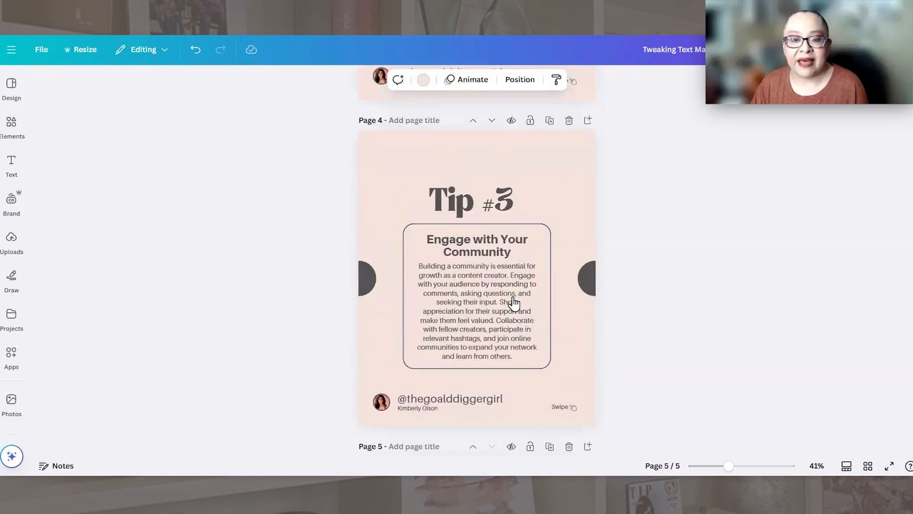
scroll(514, 303, up, 15)
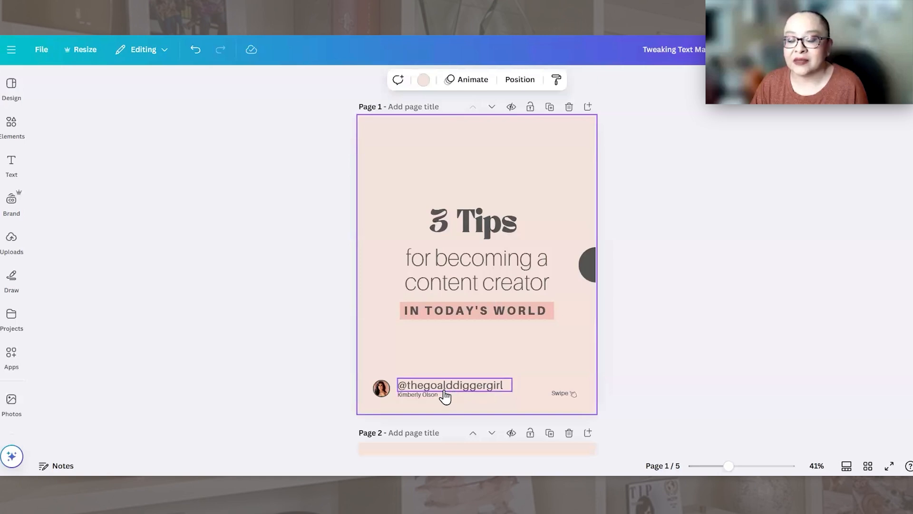
Step: Examine the social media handle on page 1 and check its use across the remaining carousel pages
click(469, 386)
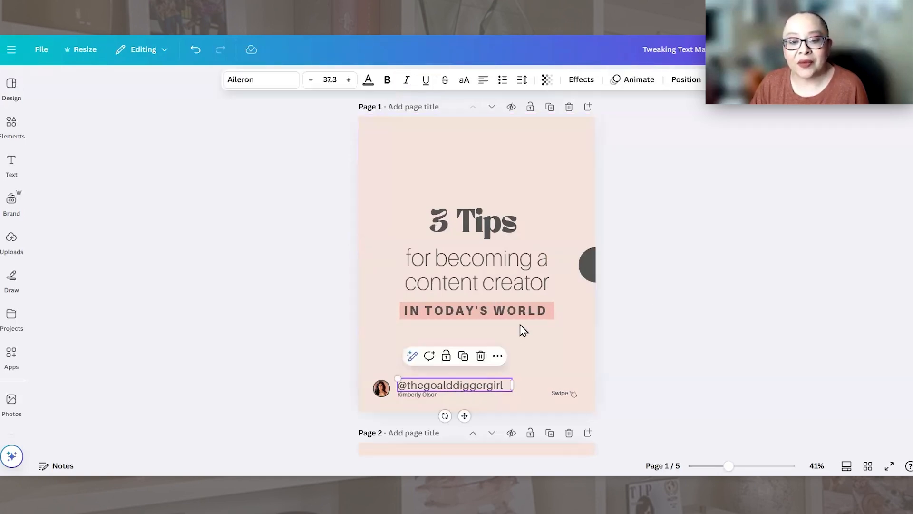
scroll(656, 300, down, 5)
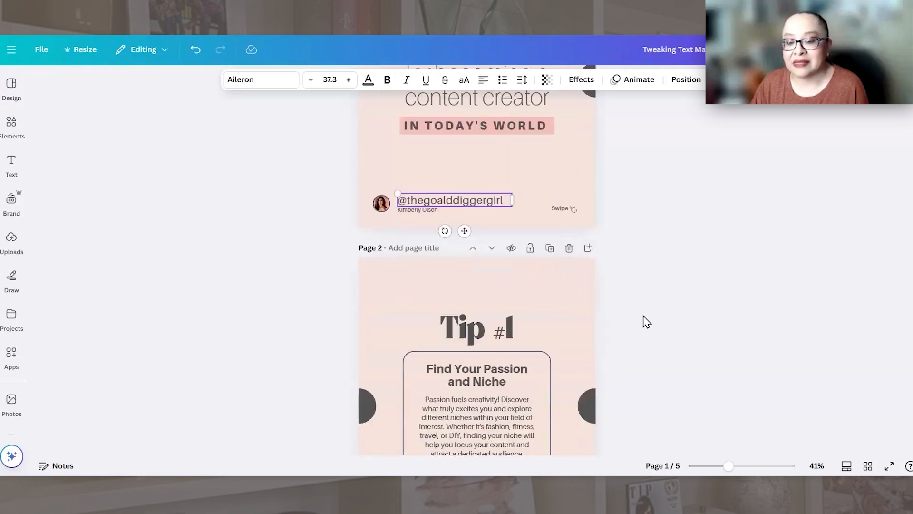
scroll(642, 322, down, 5)
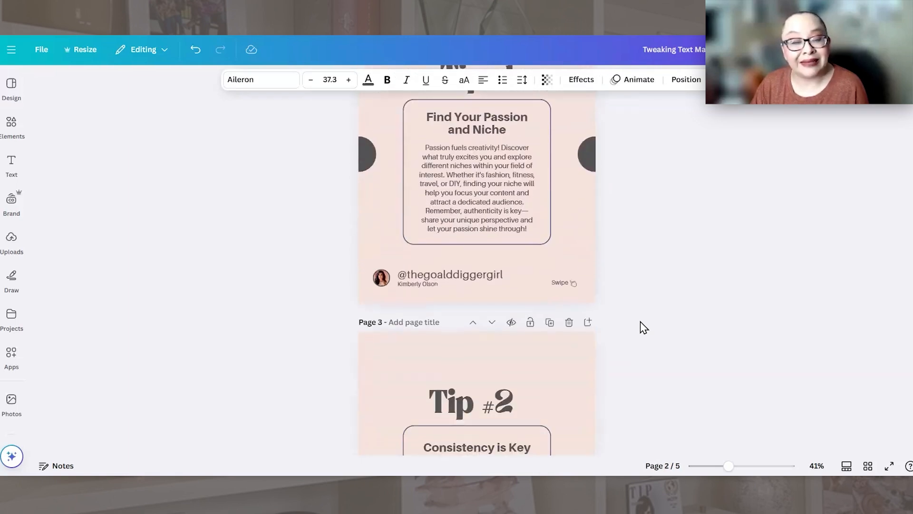
scroll(640, 325, down, 10)
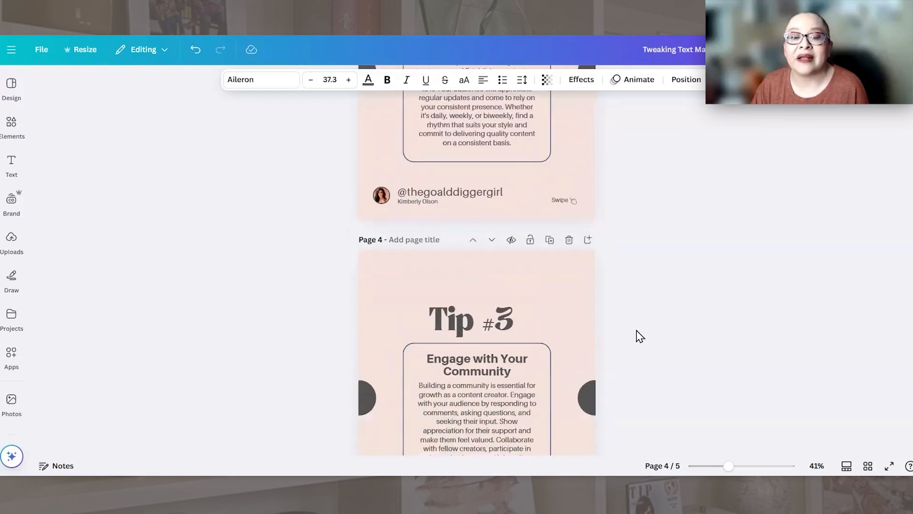
scroll(636, 330, down, 4)
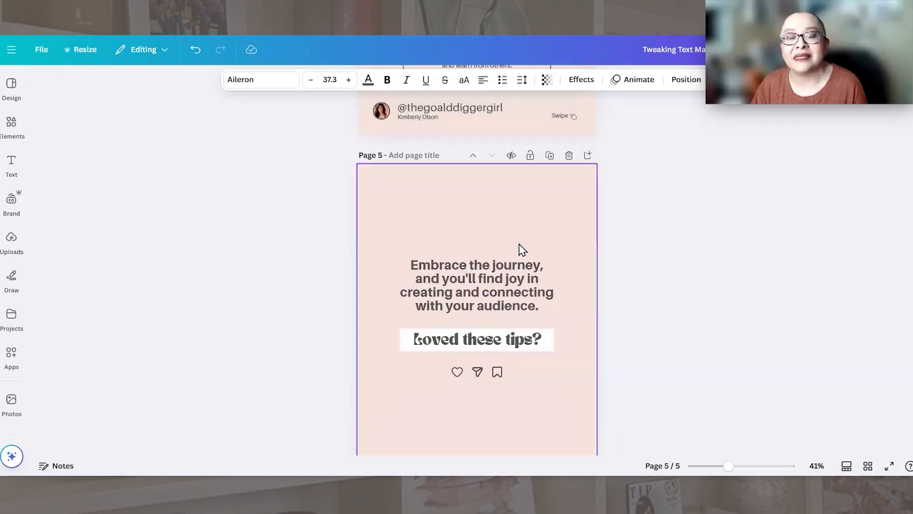
scroll(520, 249, up, 1)
scroll(523, 258, up, 3)
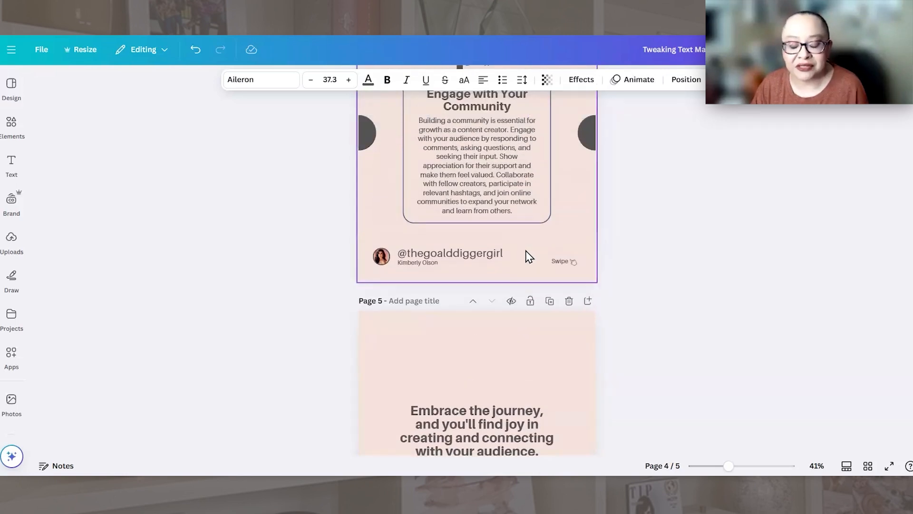
scroll(520, 255, up, 1)
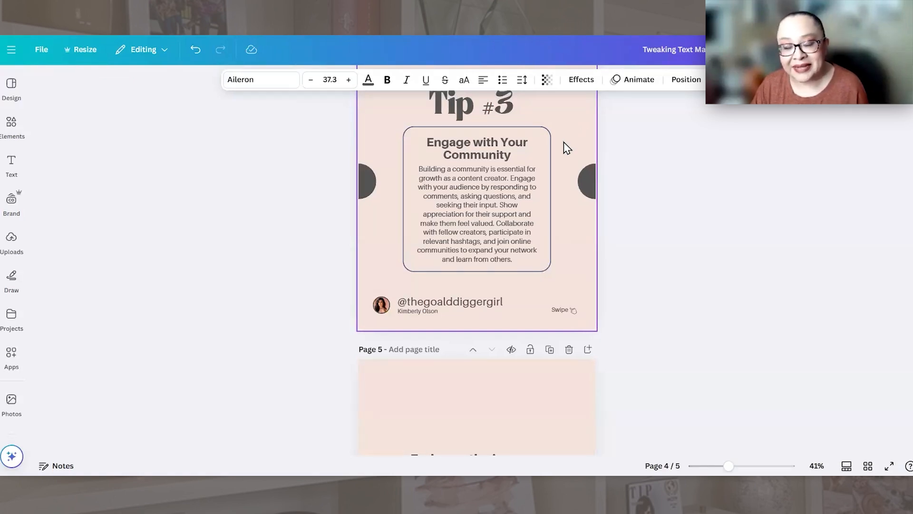
click(582, 135)
scroll(578, 147, up, 10)
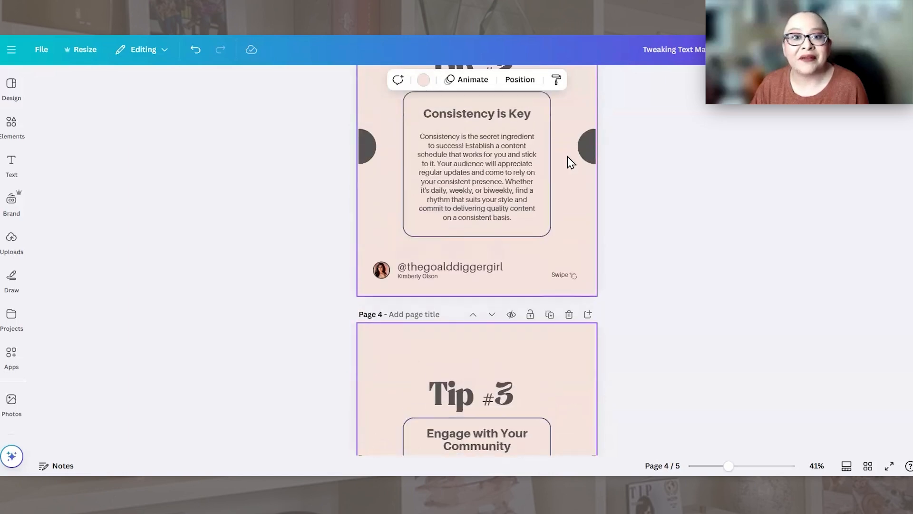
scroll(563, 166, up, 15)
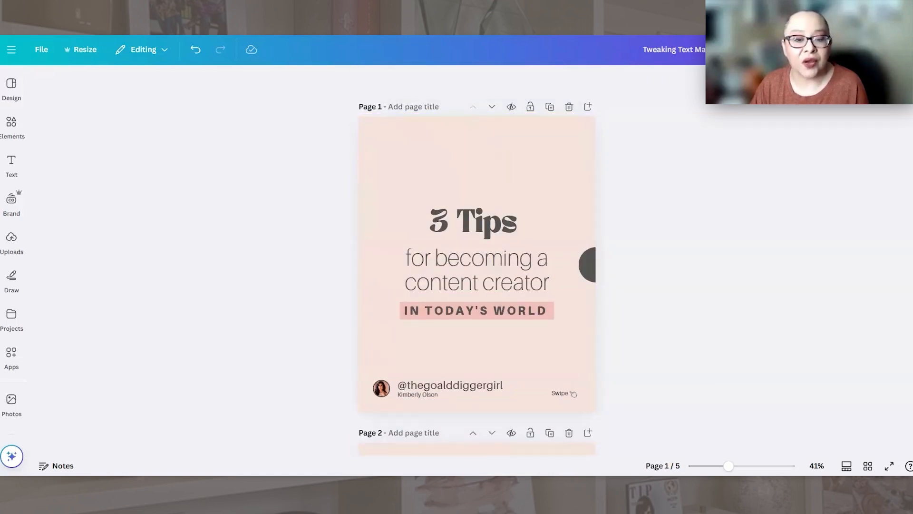
click(485, 386)
double_click(486, 386)
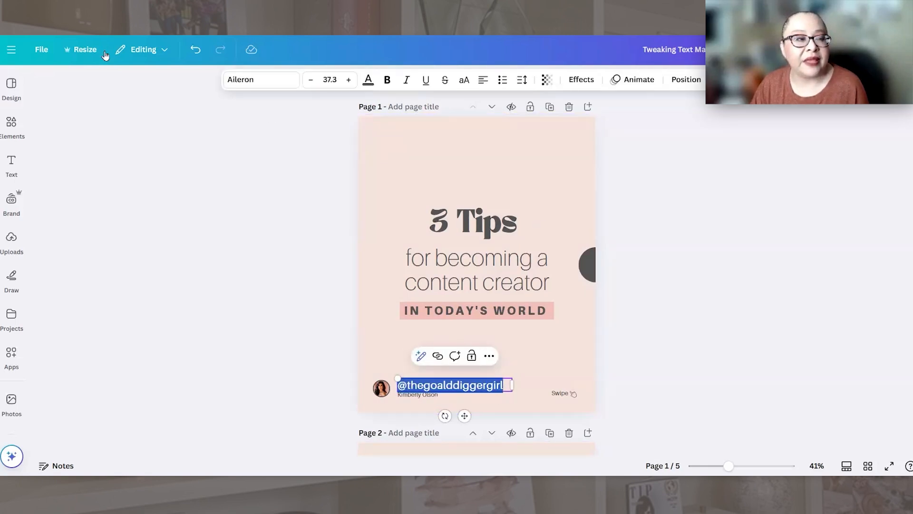
click(41, 49)
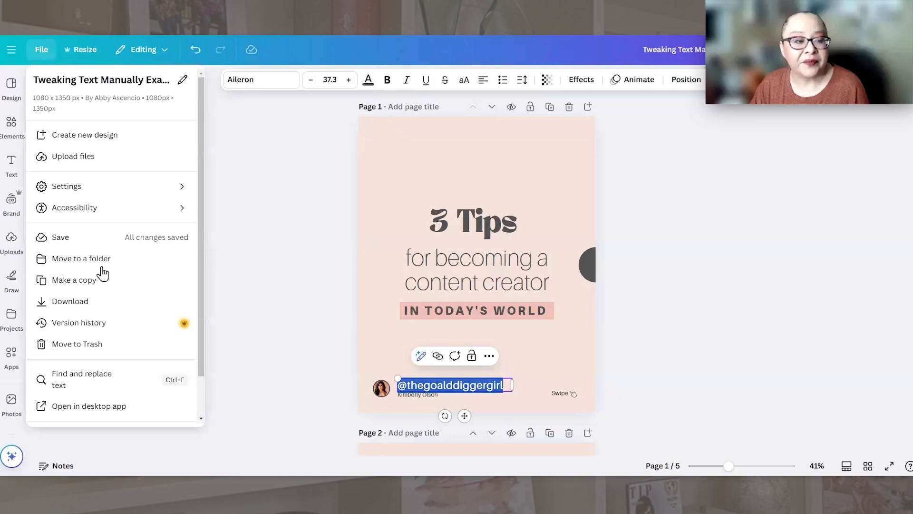
click(91, 386)
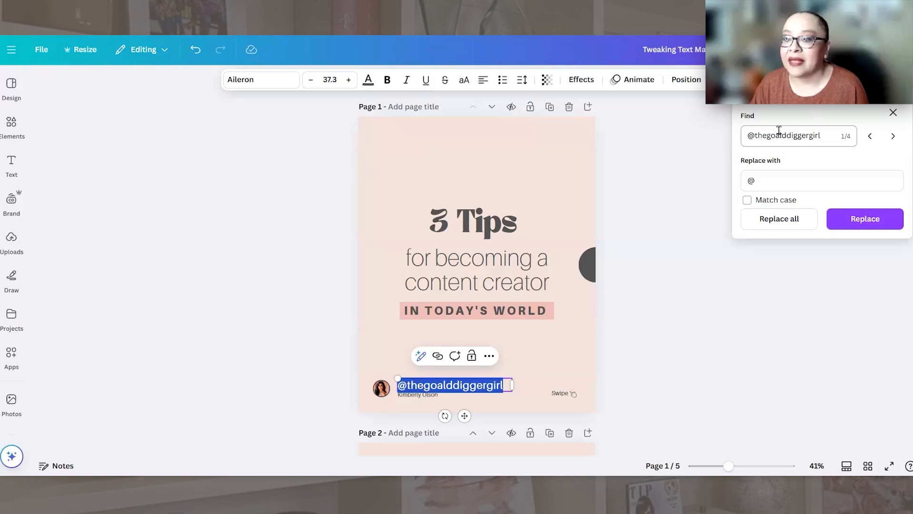
drag(821, 135, 746, 135)
key(ctrl+c)
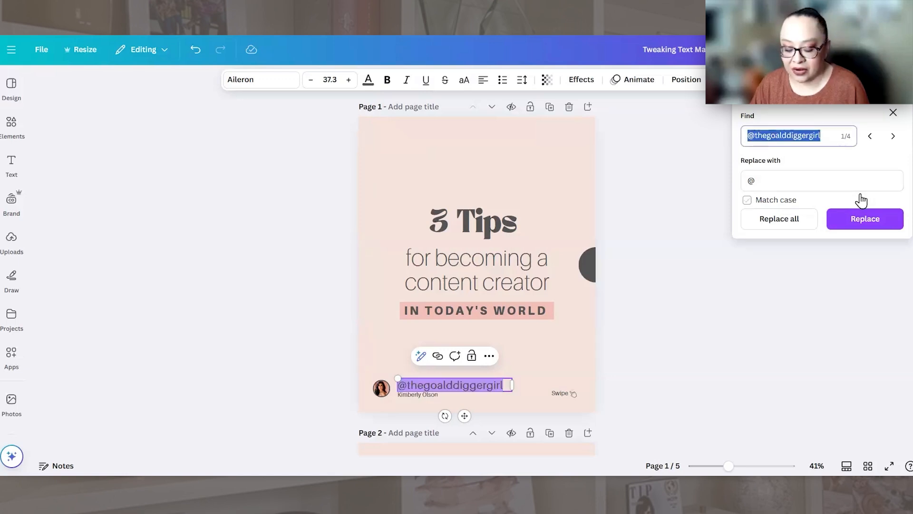
key(BackSpace)
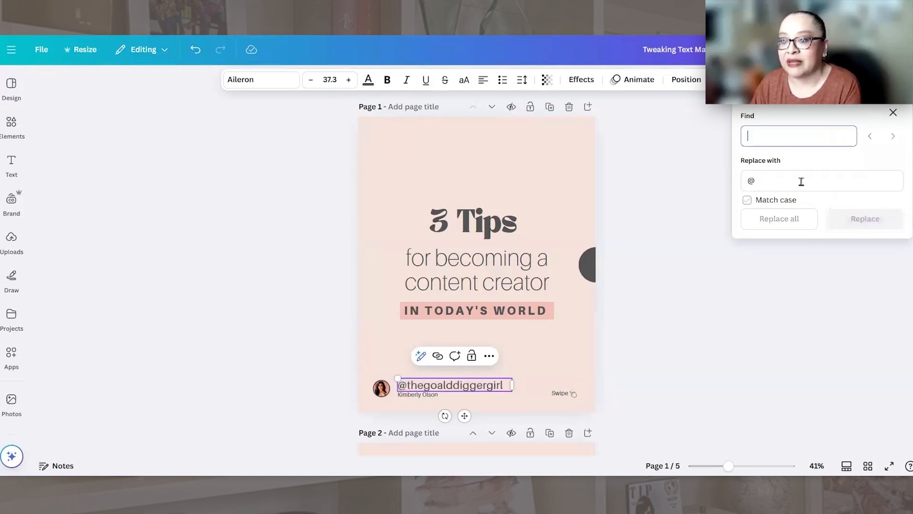
click(801, 181)
key(BackSpace)
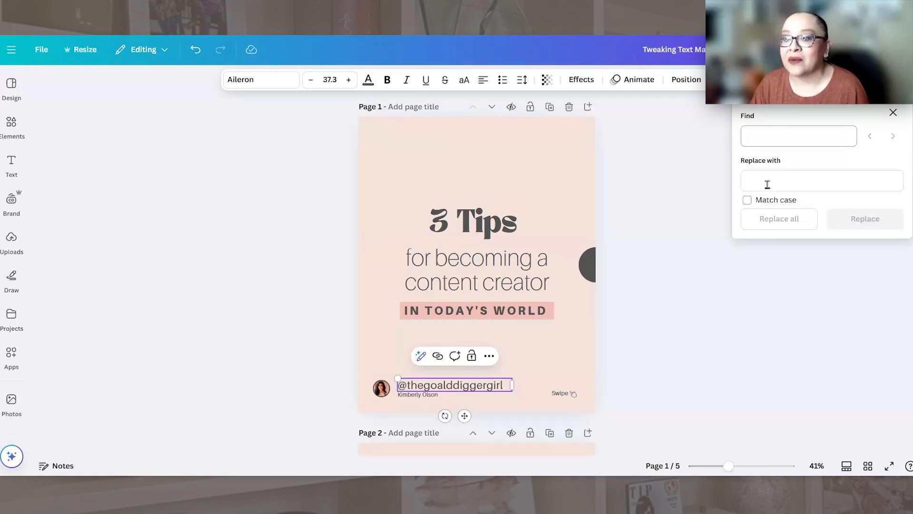
key(ctrl+v)
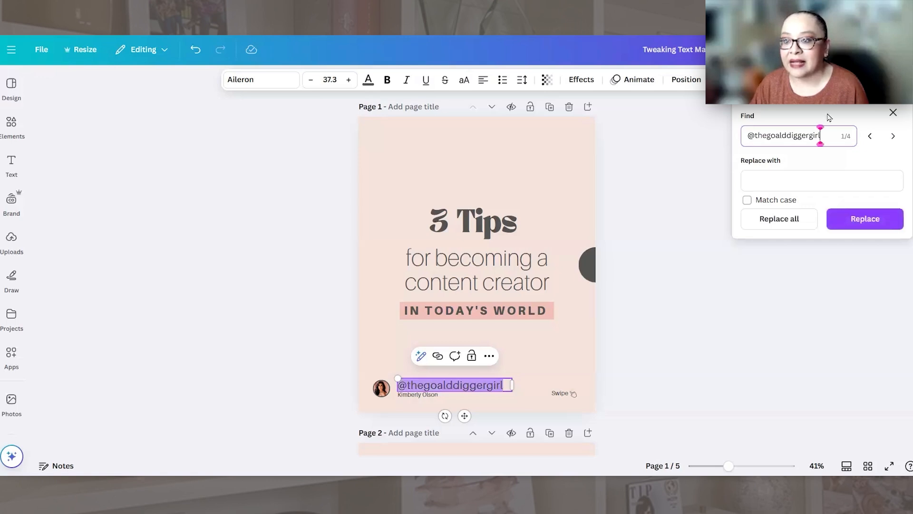
click(804, 185)
text(@)
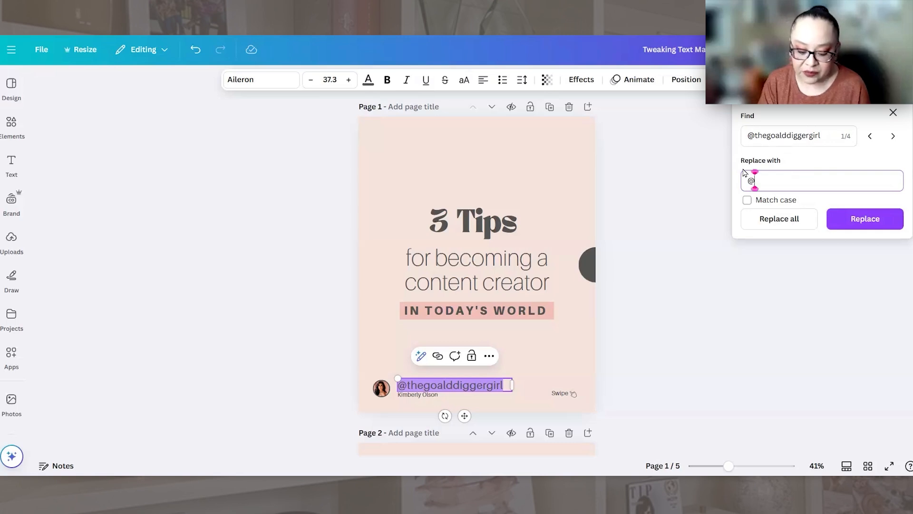
text(the)
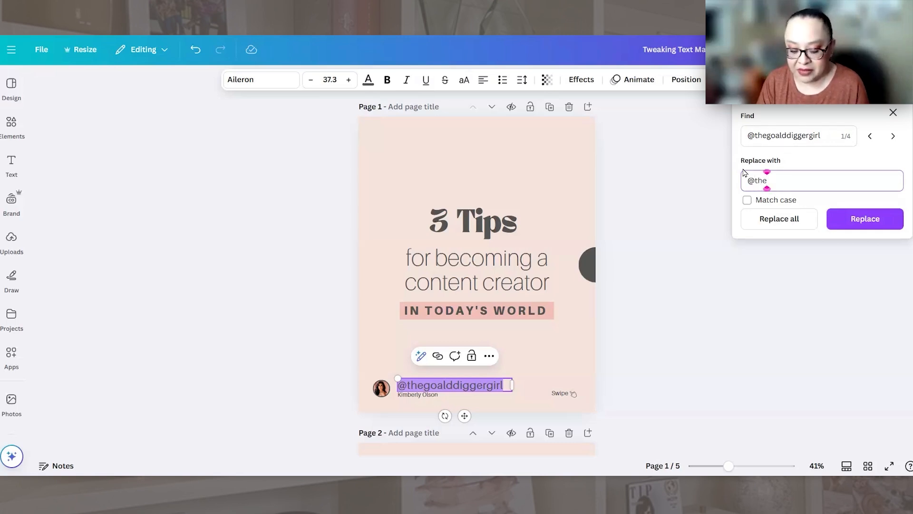
text(goaldig)
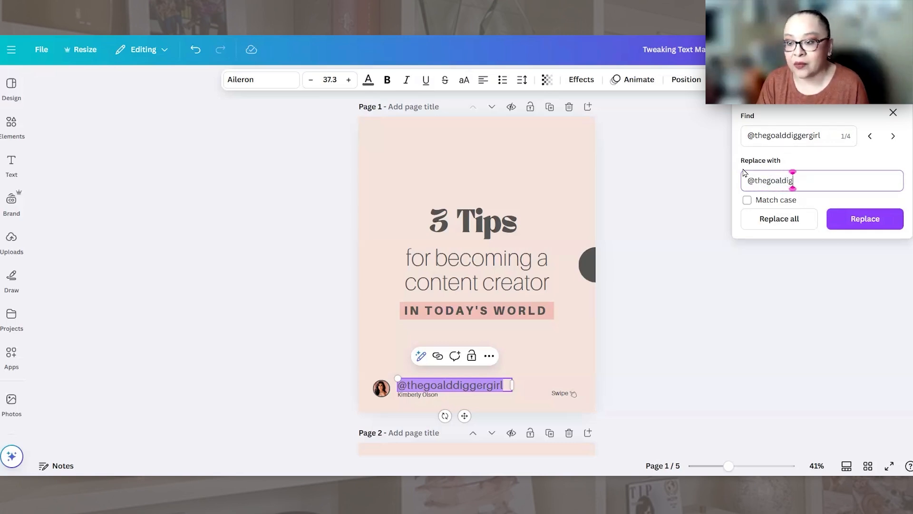
text(gergirl)
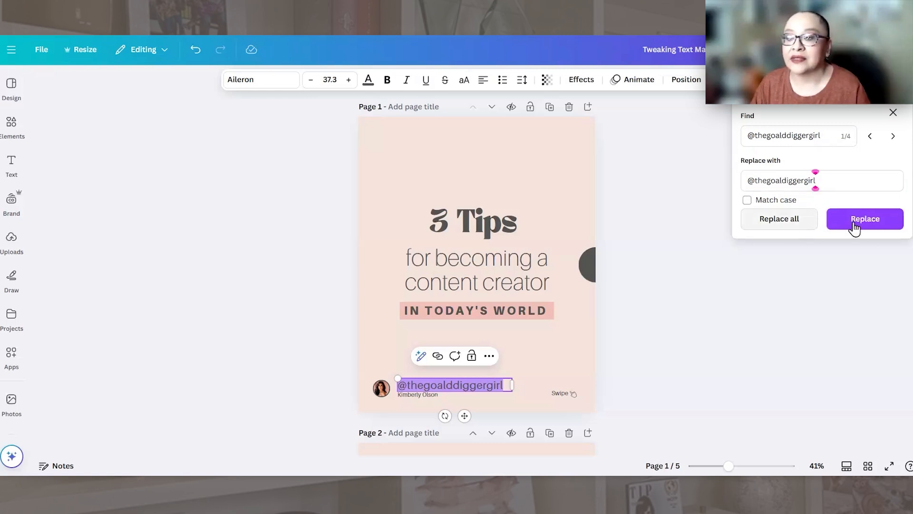
click(788, 223)
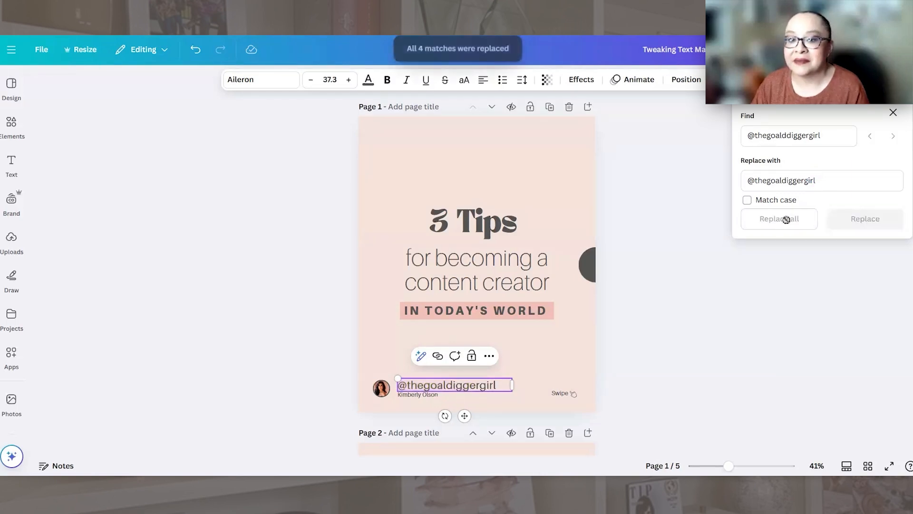
click(661, 212)
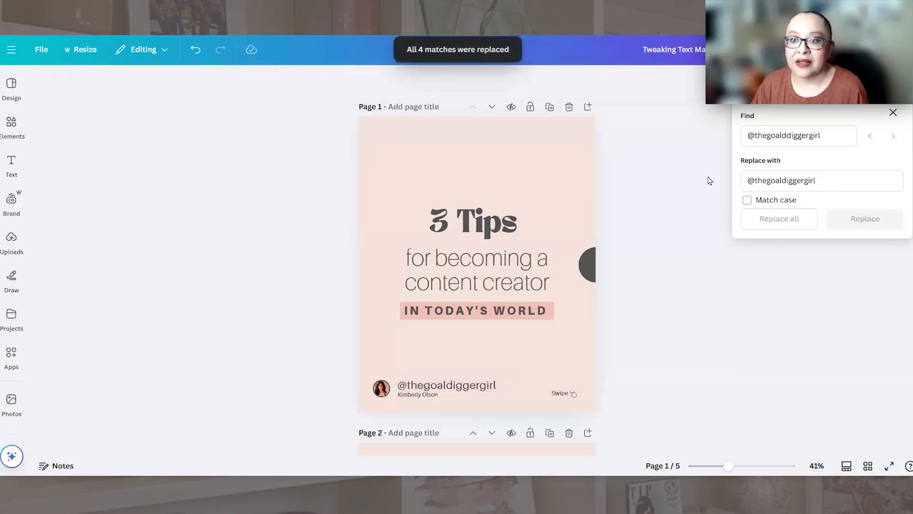
click(892, 112)
Step: Check the social media handle on each carousel page, from page 1 through page 5
scroll(514, 395, down, 3)
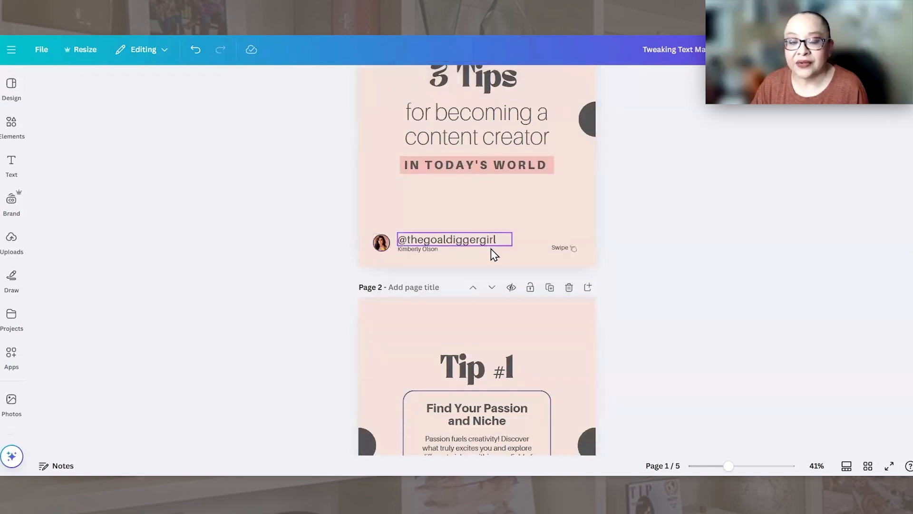
scroll(492, 252, down, 6)
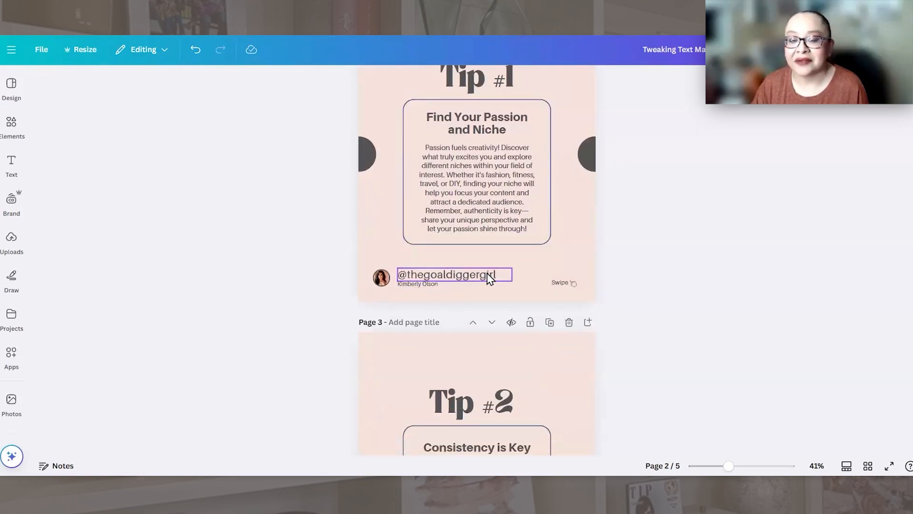
scroll(487, 275, down, 6)
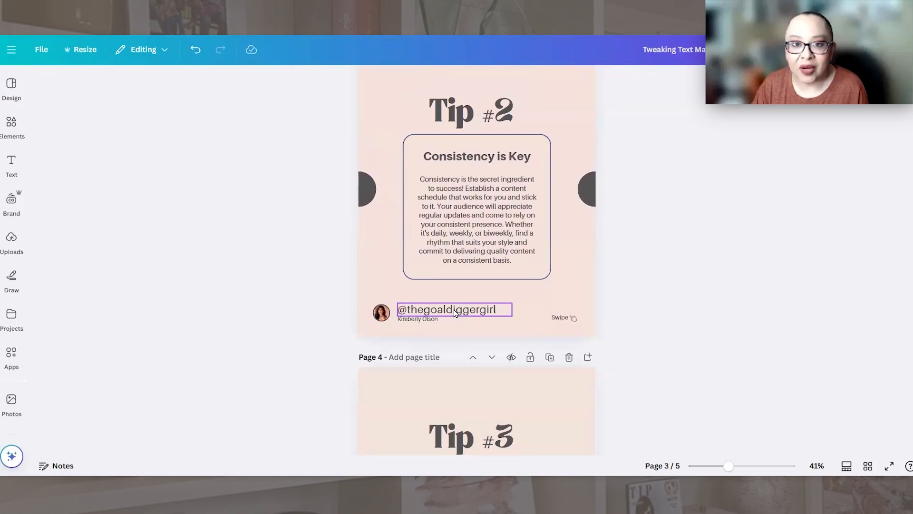
click(532, 307)
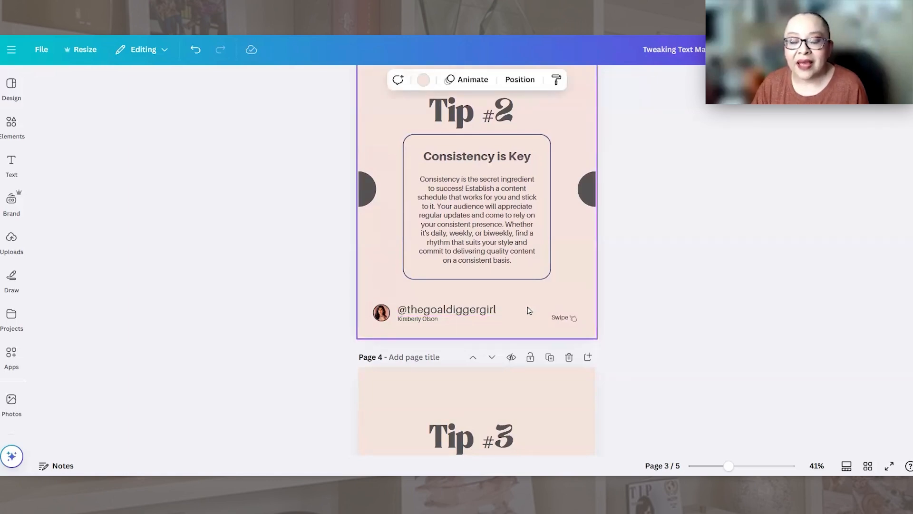
scroll(523, 313, down, 3)
scroll(543, 310, down, 4)
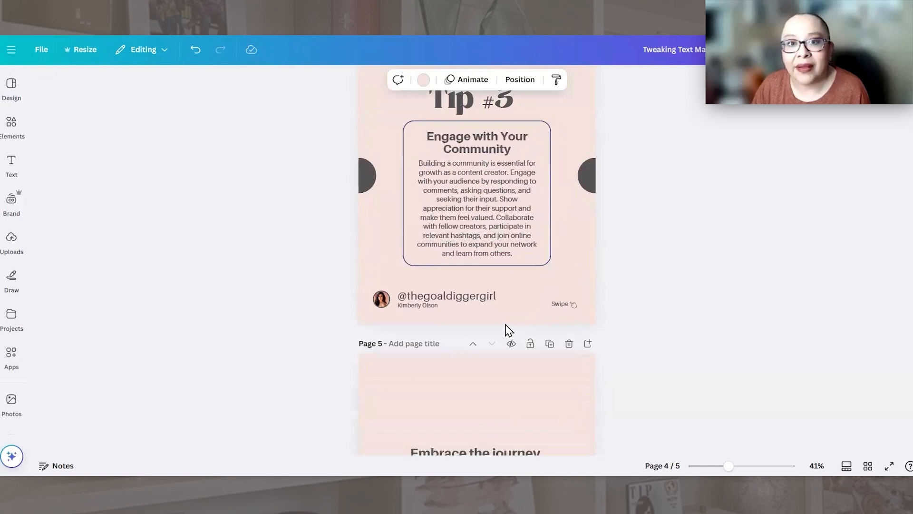
scroll(512, 321, down, 5)
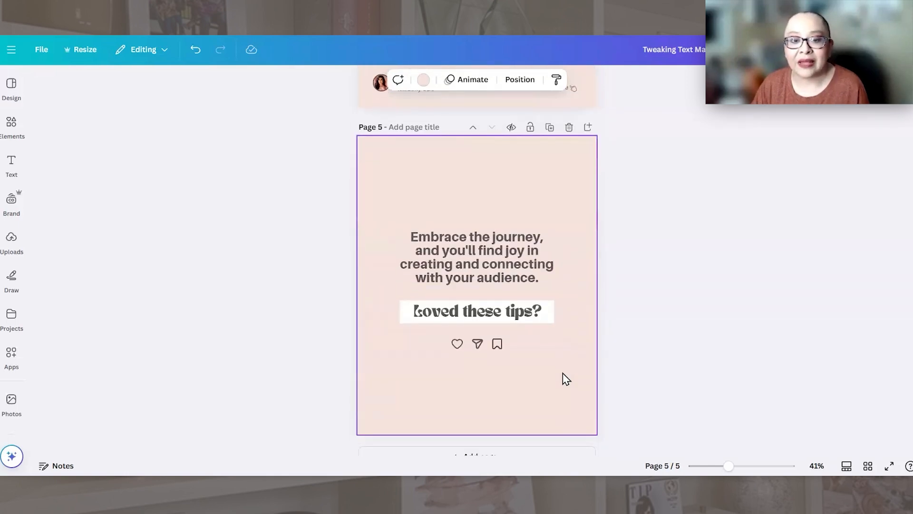
scroll(559, 379, down, 1)
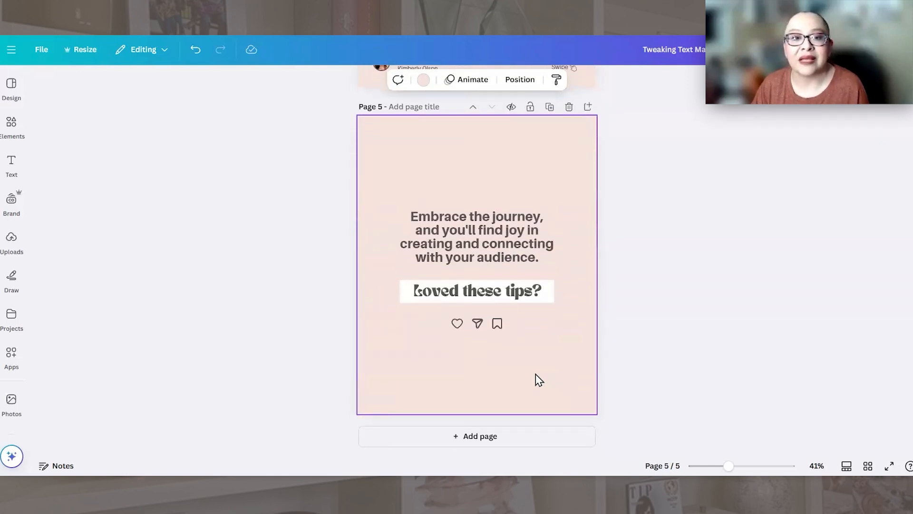
scroll(571, 333, up, 4)
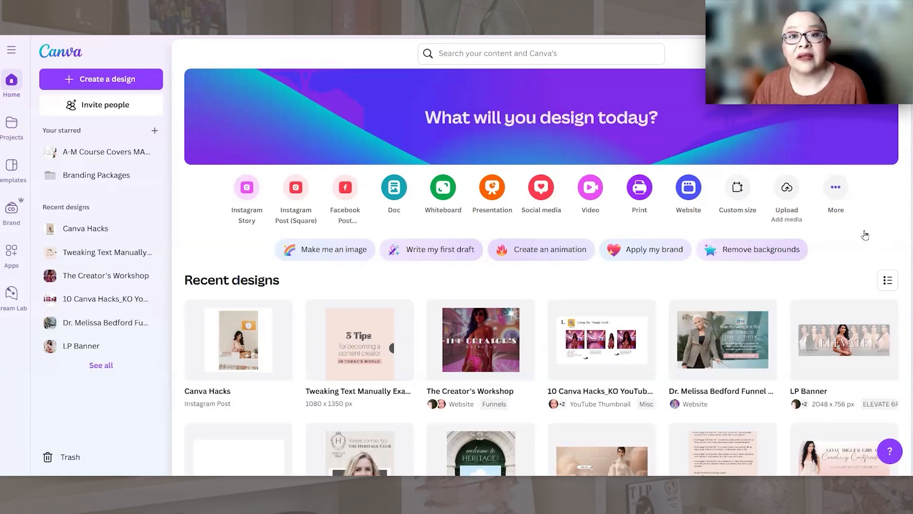
Step: Switch to File Explorer and open the Hot Hashtag Strategies PDF
mouse_move(799, 352)
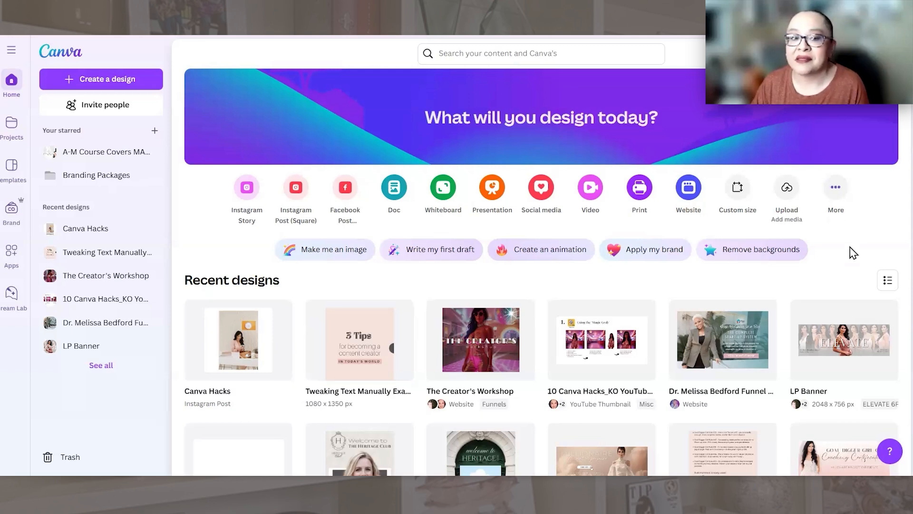
mouse_move(459, 484)
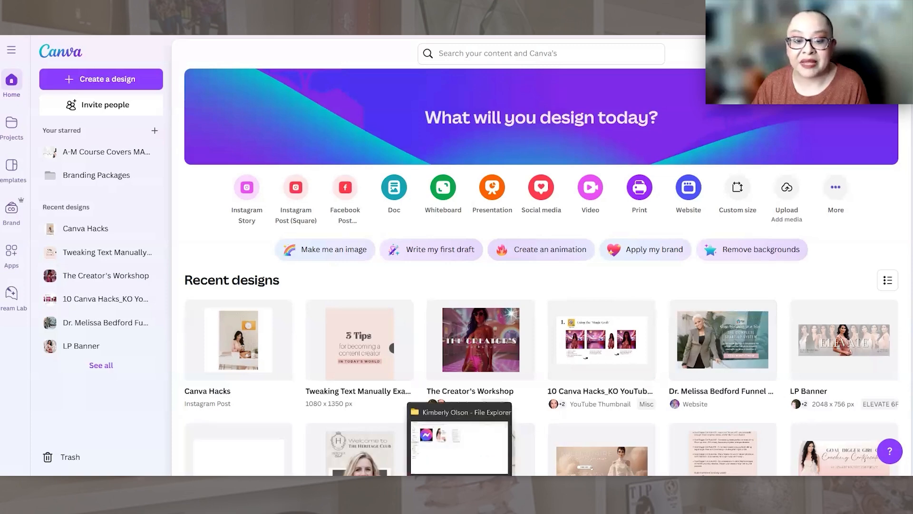
click(459, 442)
double_click(289, 133)
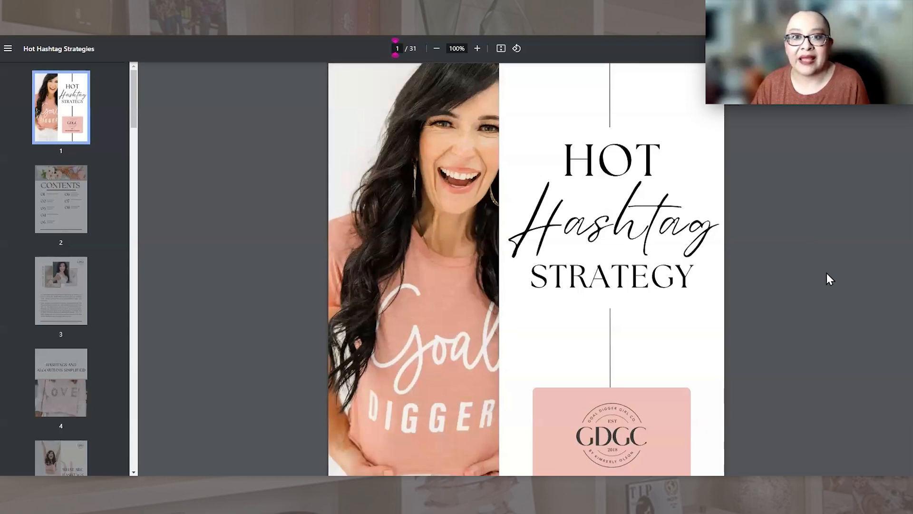
Step: Look through the opening pages of the Hot Hashtag Strategies PDF, from the cover to the first chapter, What Are Hashtags
scroll(826, 273, down, 5)
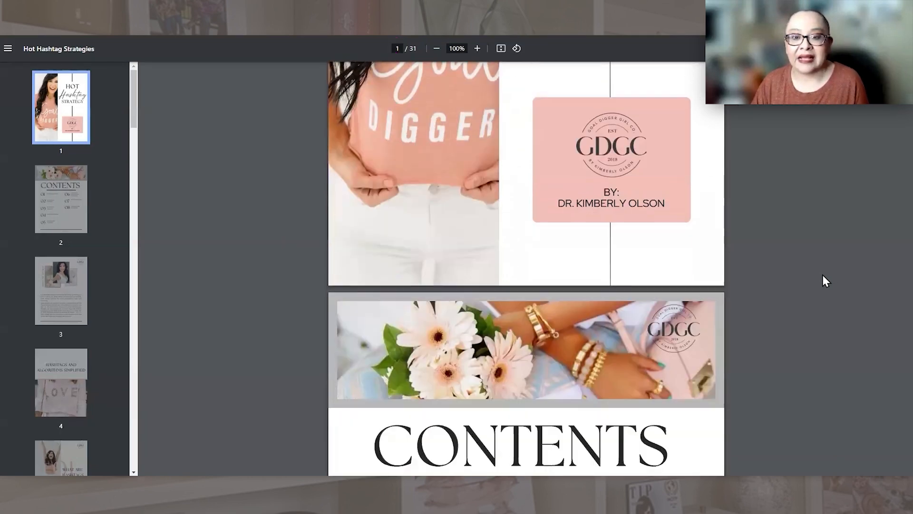
scroll(822, 274, down, 9)
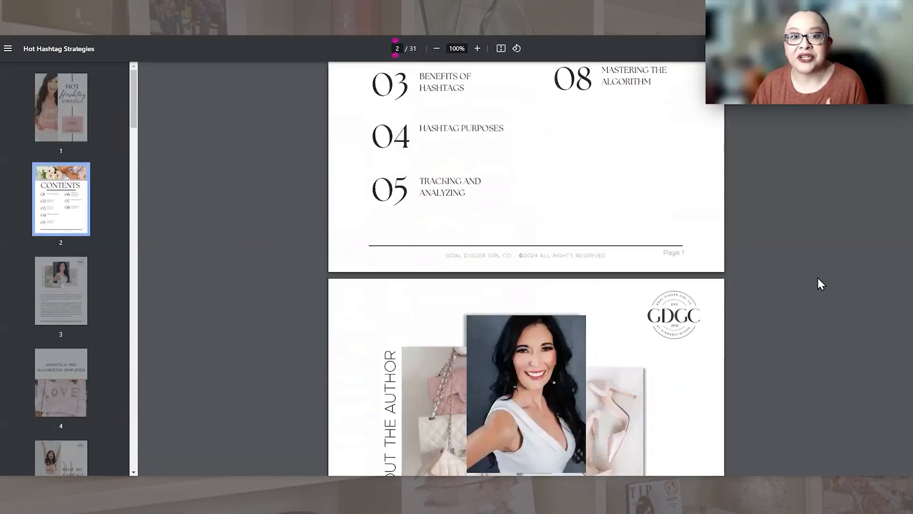
scroll(815, 276, up, 4)
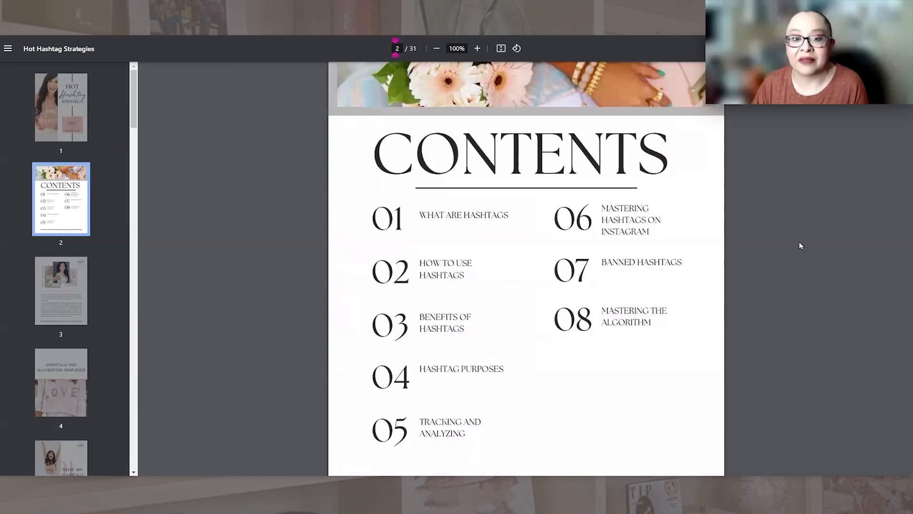
scroll(799, 246, down, 10)
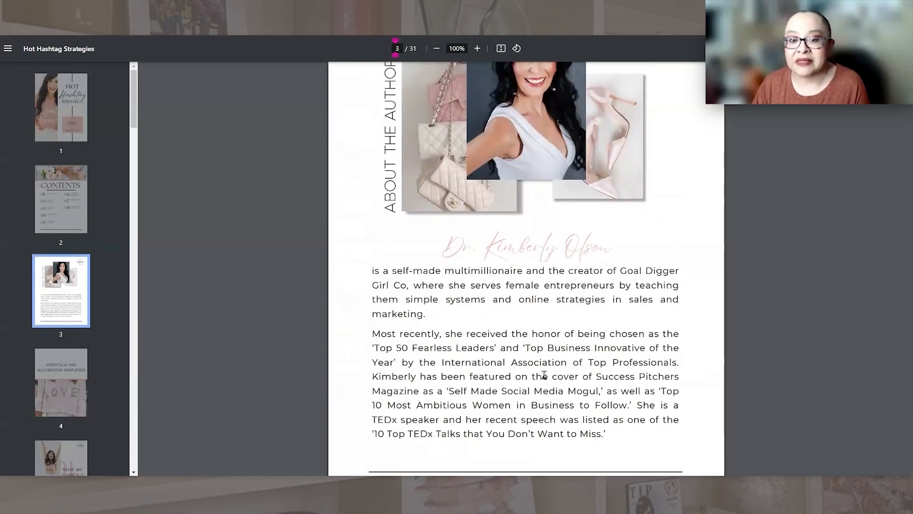
scroll(465, 348, down, 7)
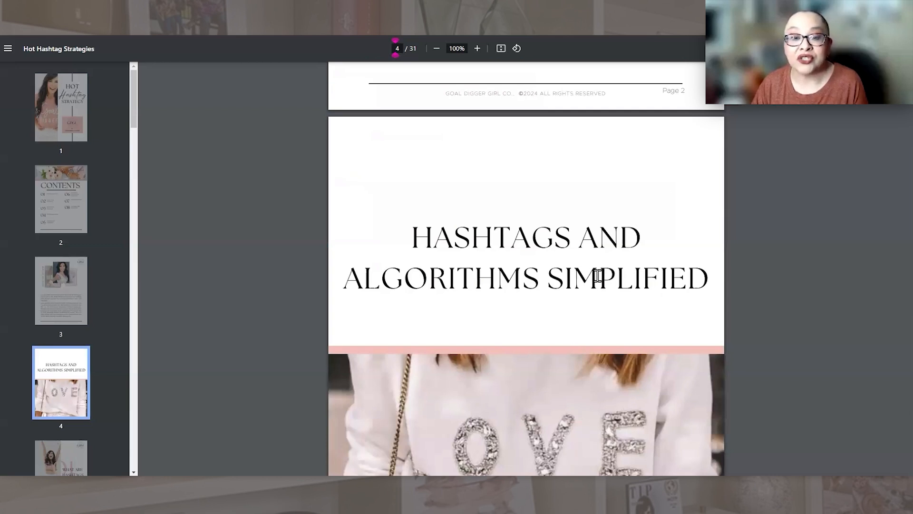
scroll(545, 374, down, 2)
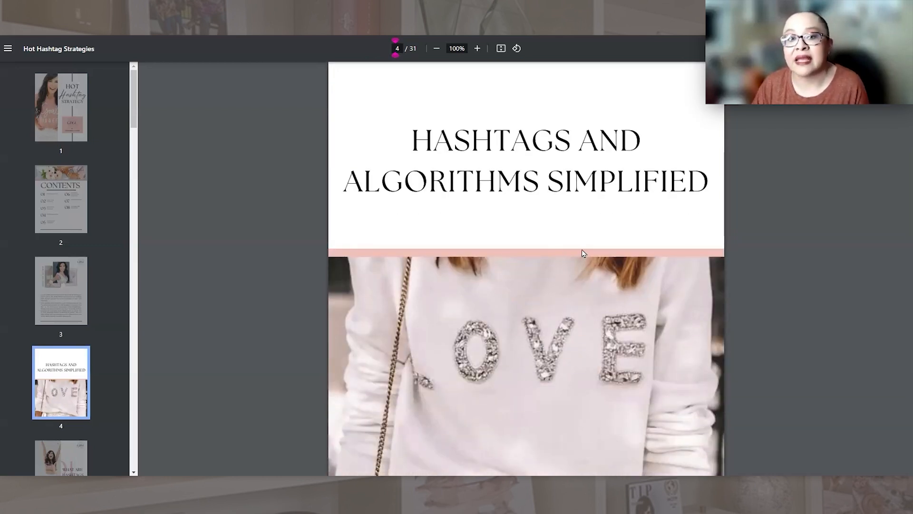
scroll(522, 225, down, 6)
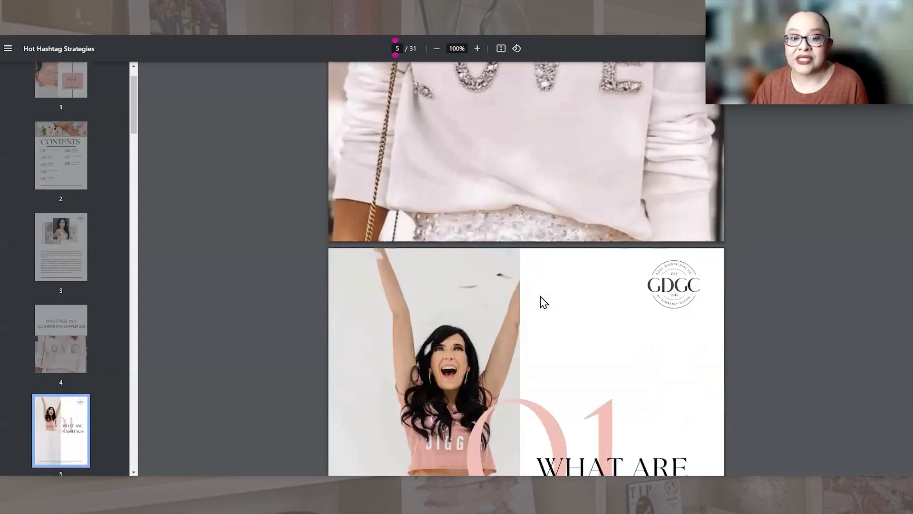
scroll(543, 297, down, 3)
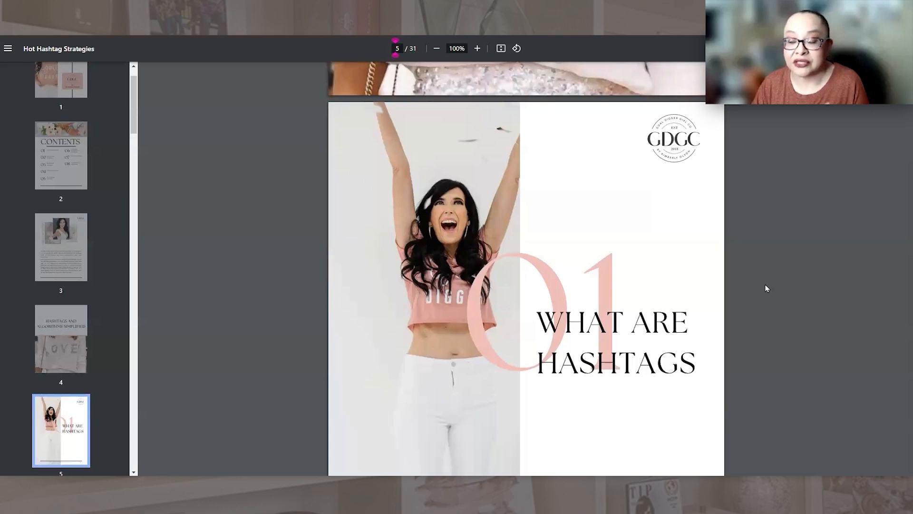
scroll(766, 288, down, 1)
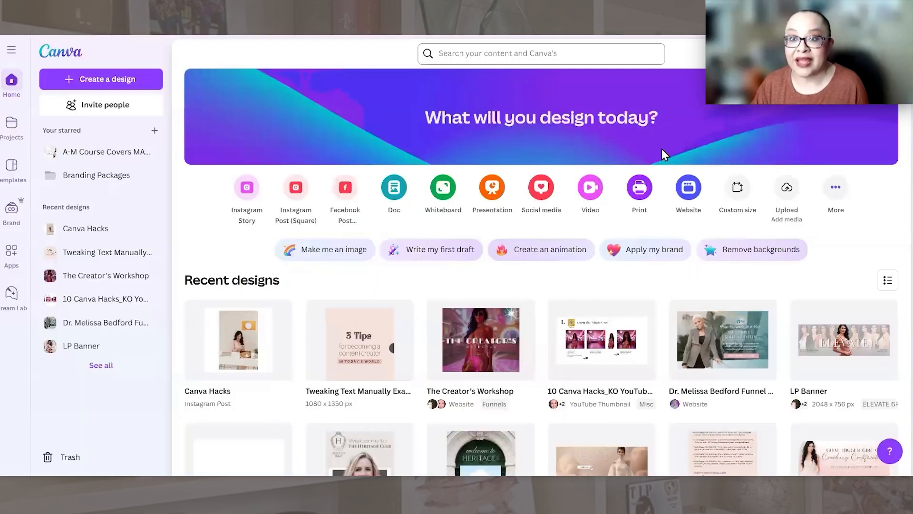
Step: Upload the Hot Hashtag Strategies PDF from the computer to import it as a design
click(786, 188)
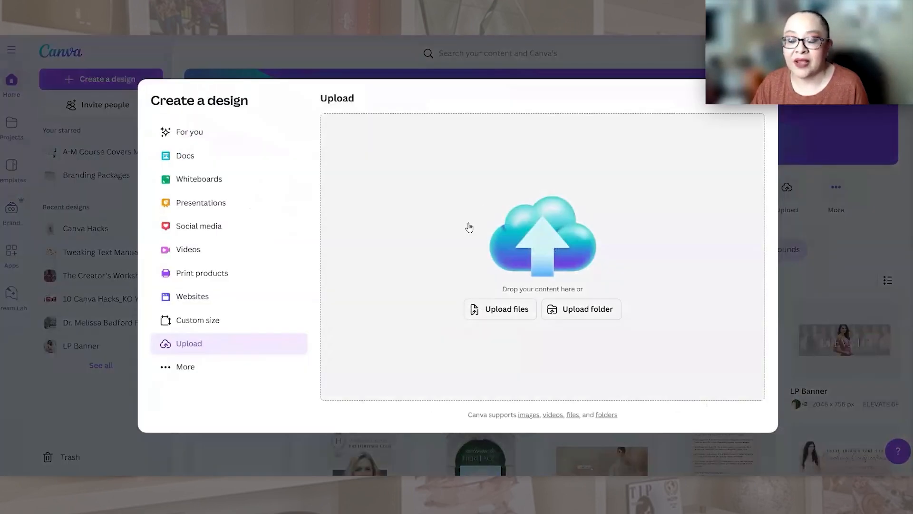
click(505, 316)
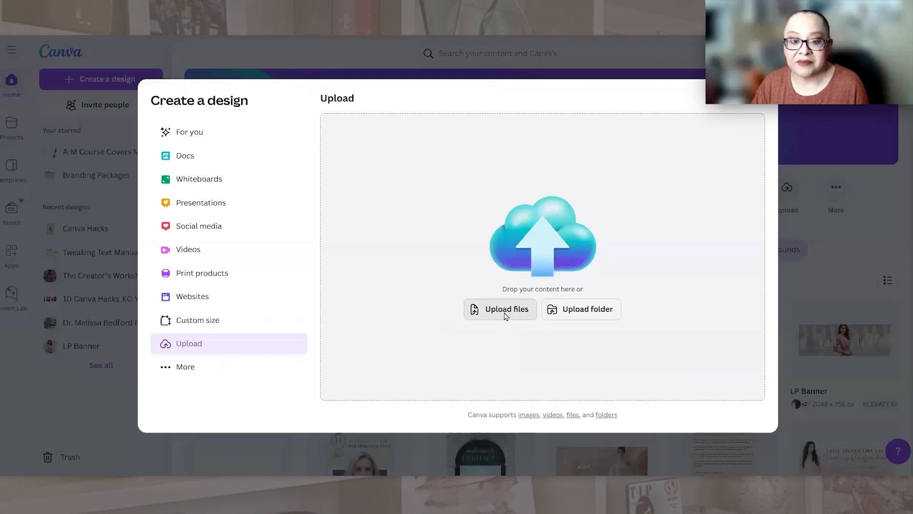
click(69, 166)
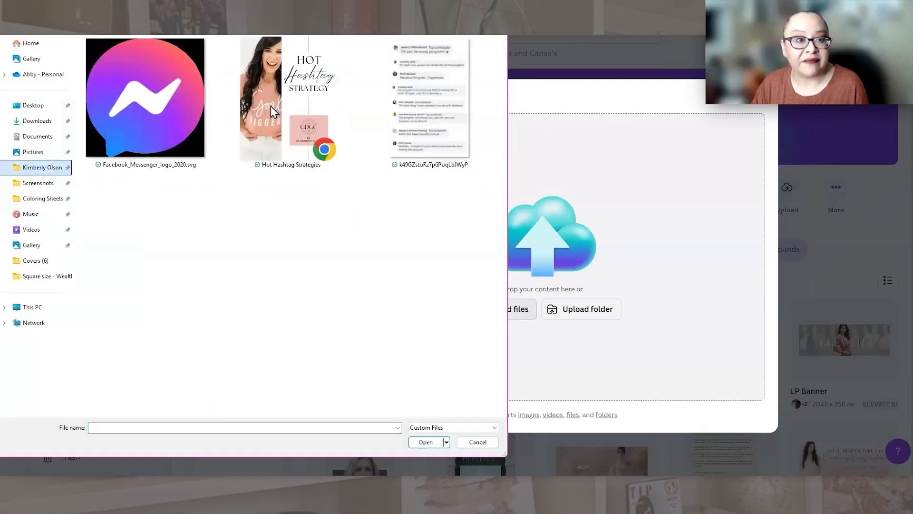
double_click(281, 109)
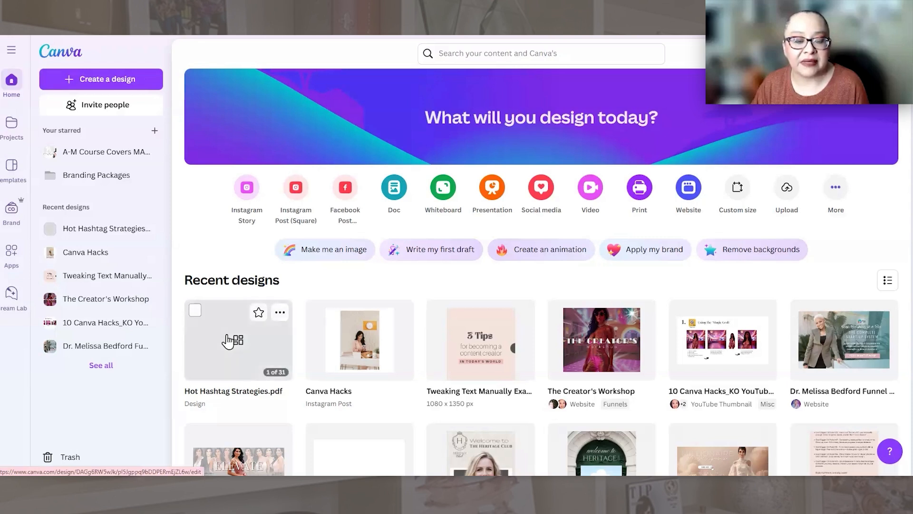
Step: Open the imported Hot Hashtag Strategies design, dismiss the File Import Feedback form and look over the cover and contents pages
click(228, 340)
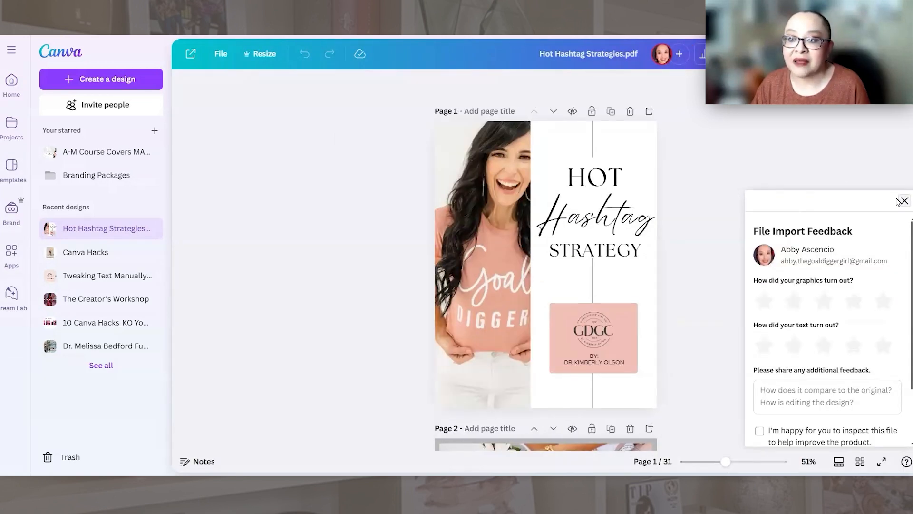
click(904, 200)
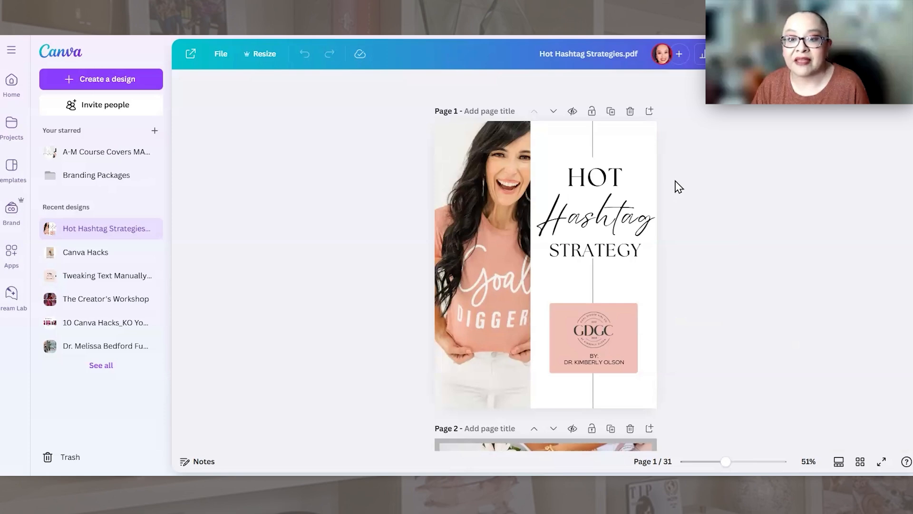
scroll(671, 193, down, 5)
scroll(660, 210, down, 4)
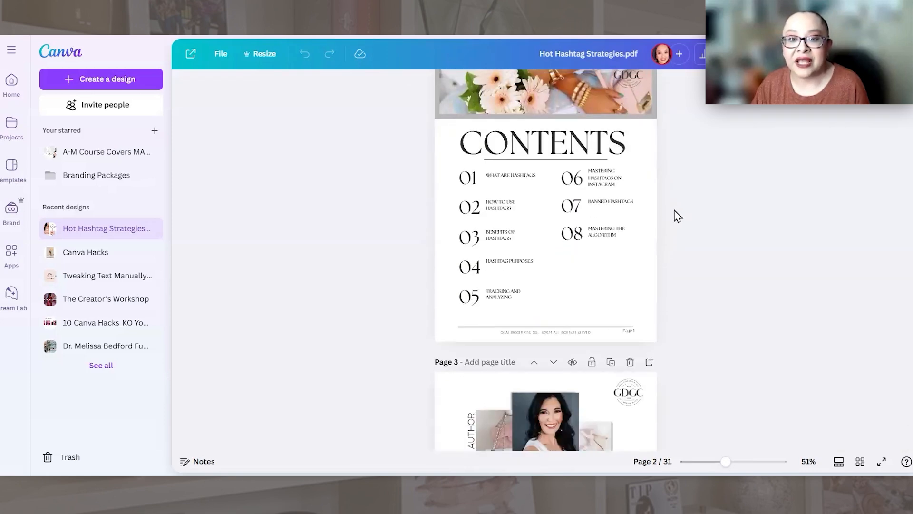
scroll(675, 214, up, 7)
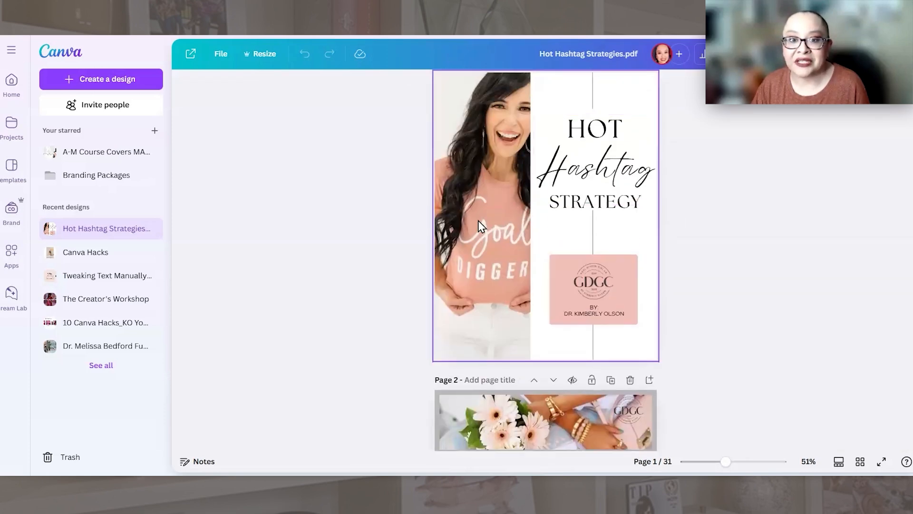
scroll(582, 209, down, 1)
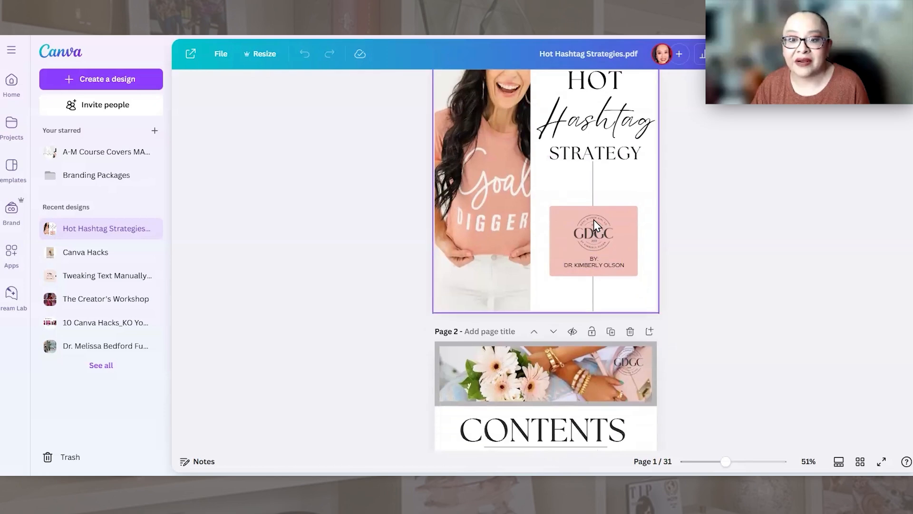
Step: Check that the Hot Hashtag Strategy title on the cover is editable by selecting its text, then deselect it
click(656, 192)
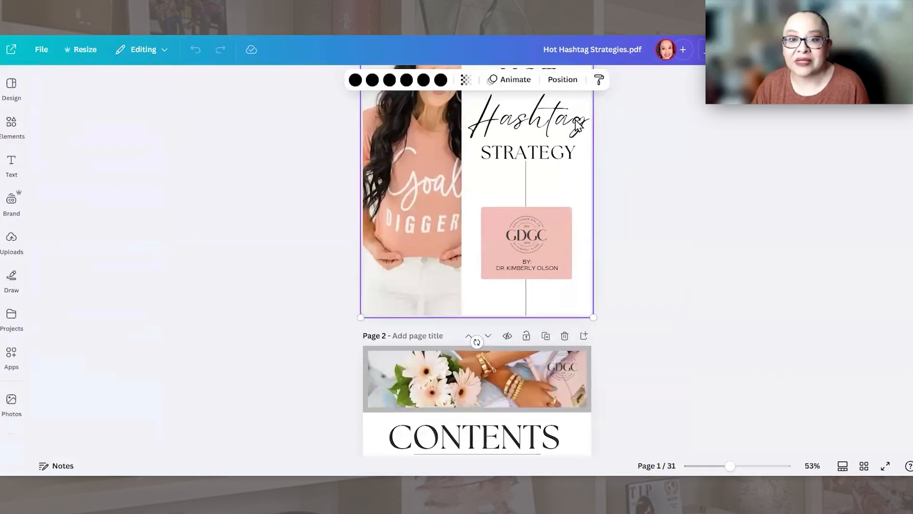
click(548, 122)
double_click(563, 103)
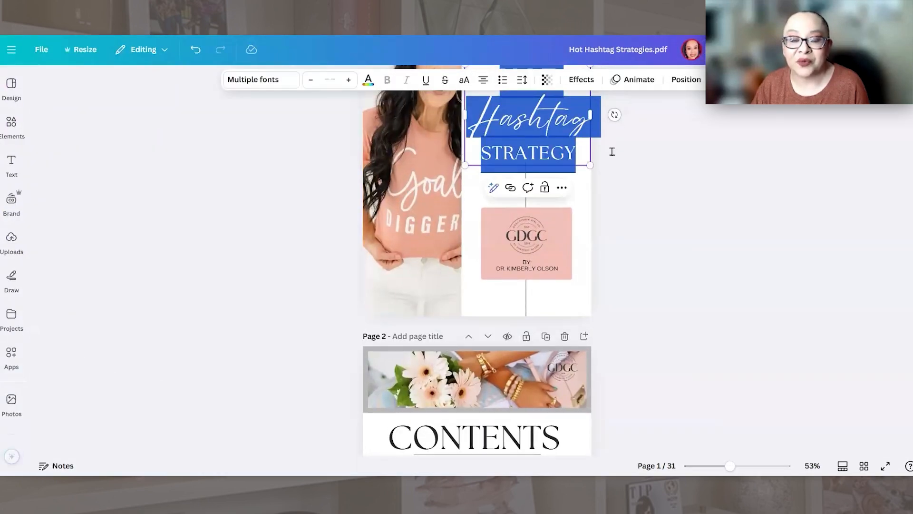
click(608, 171)
Step: Examine the imported elements on pages 2 to 4, selecting the photo group and the author biography text on page 3
scroll(504, 203, down, 6)
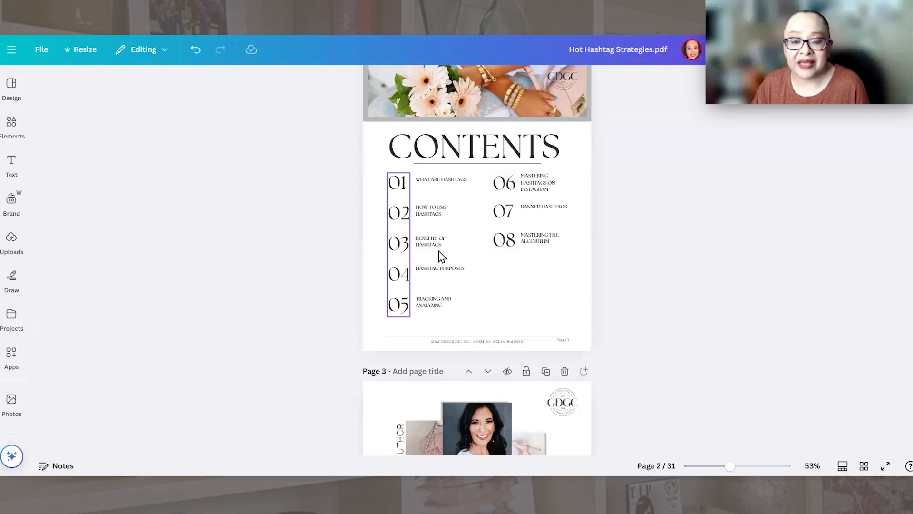
scroll(442, 257, down, 4)
click(575, 216)
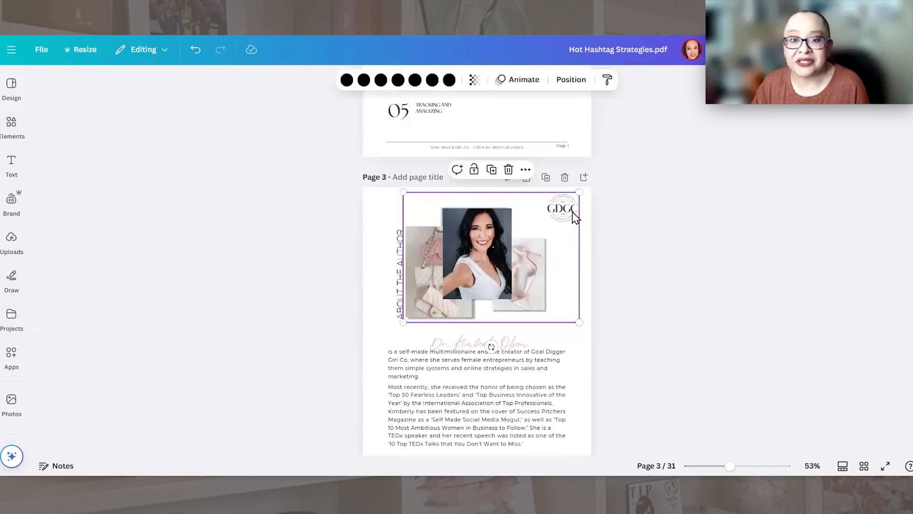
click(516, 370)
scroll(509, 354, down, 7)
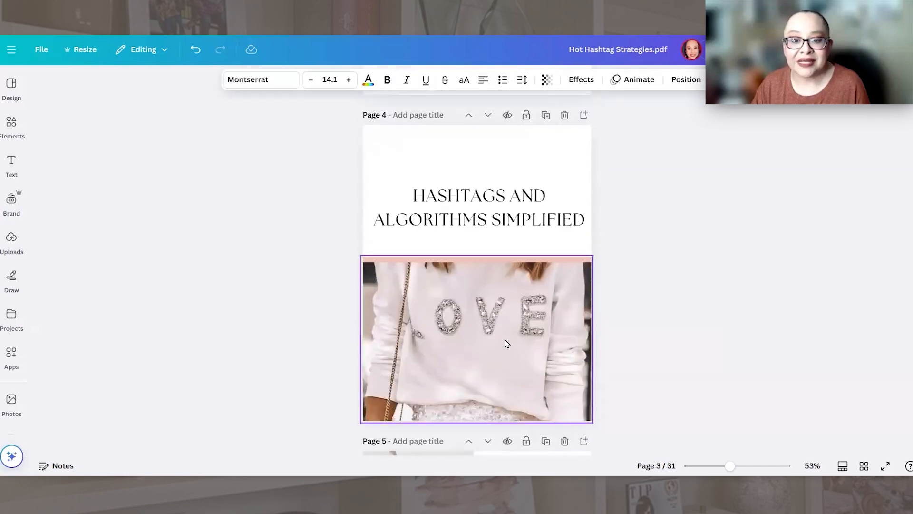
scroll(507, 343, down, 1)
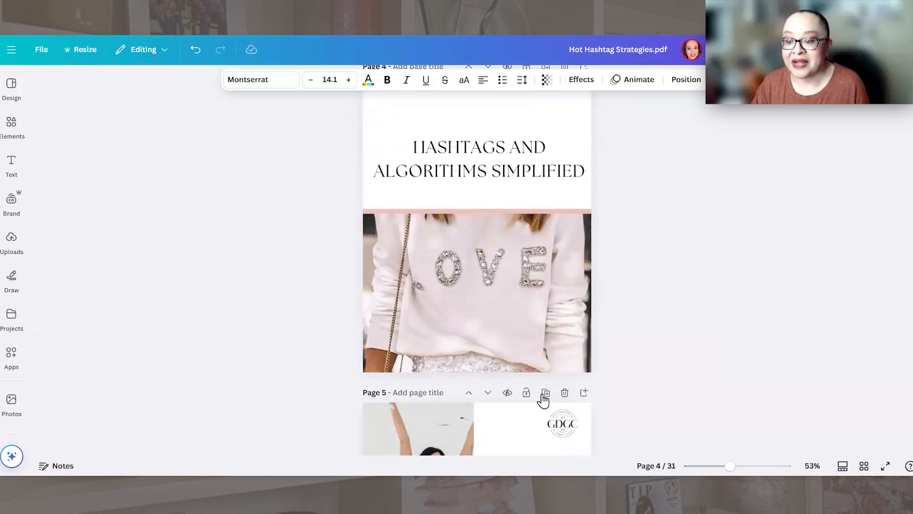
Step: Show the imported design's pages in grid view and look through the whole set
click(863, 465)
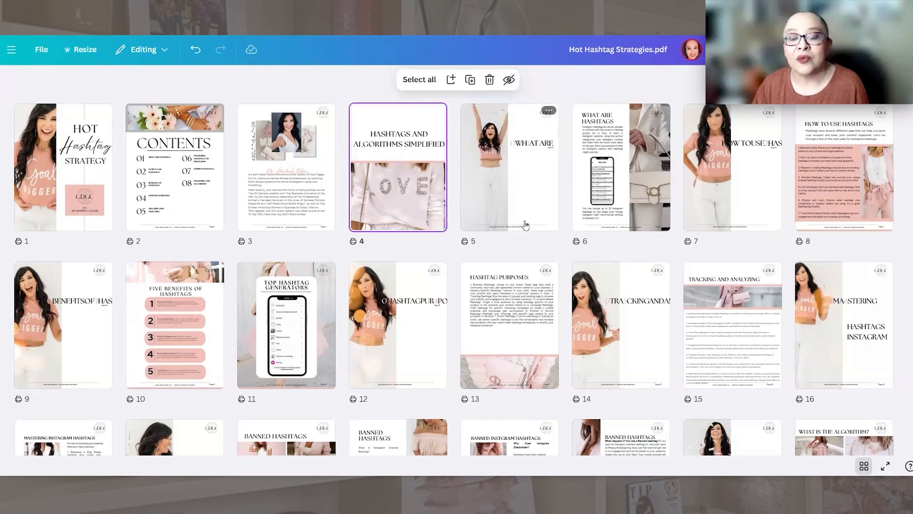
scroll(526, 372, down, 5)
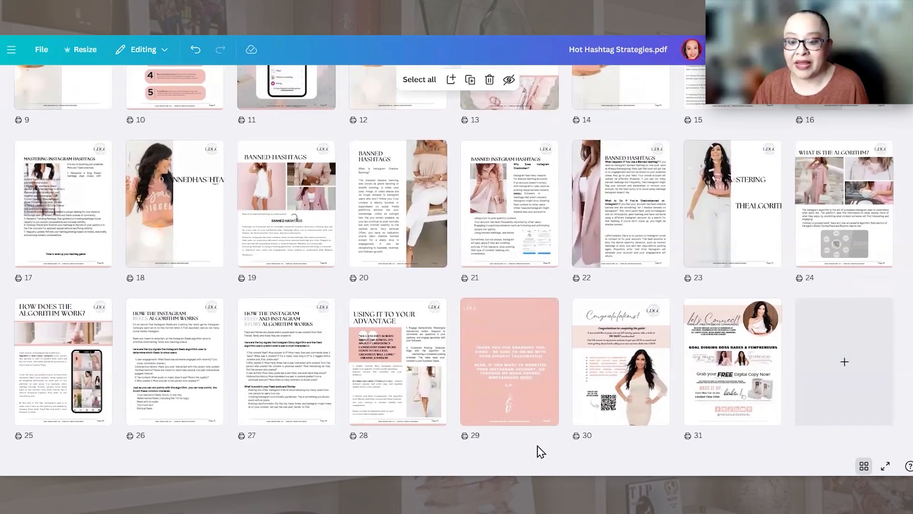
scroll(478, 295, up, 5)
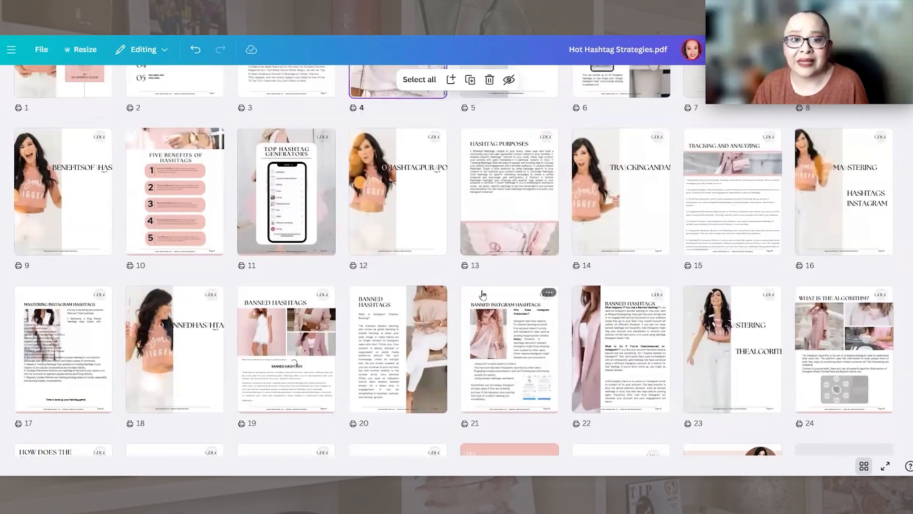
scroll(482, 296, up, 1)
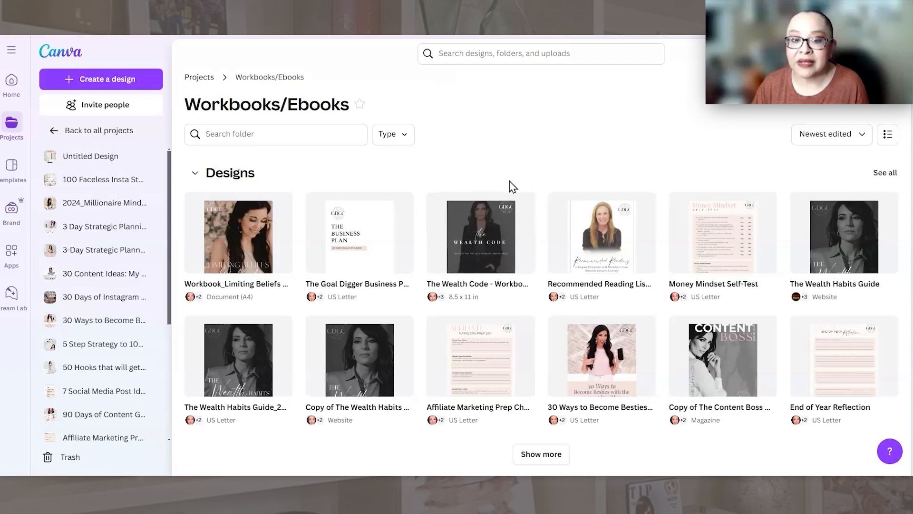
Step: Make a copy of The Wealth Code workbook in the Workbooks/Ebooks folder and open the copy
mouse_move(523, 209)
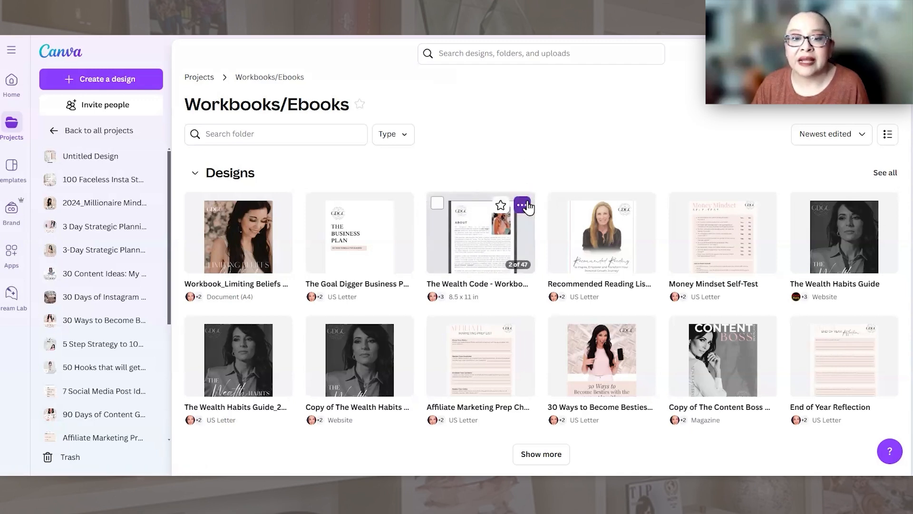
click(523, 207)
click(589, 267)
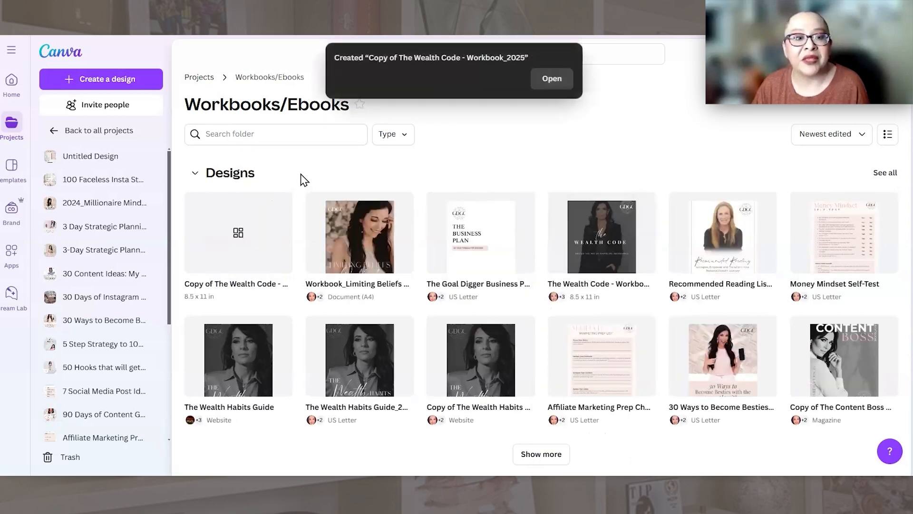
mouse_move(229, 242)
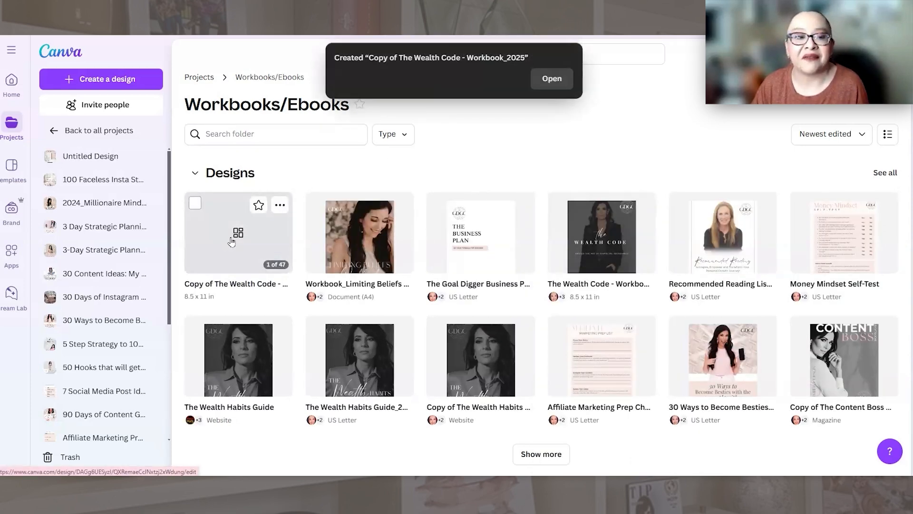
click(231, 241)
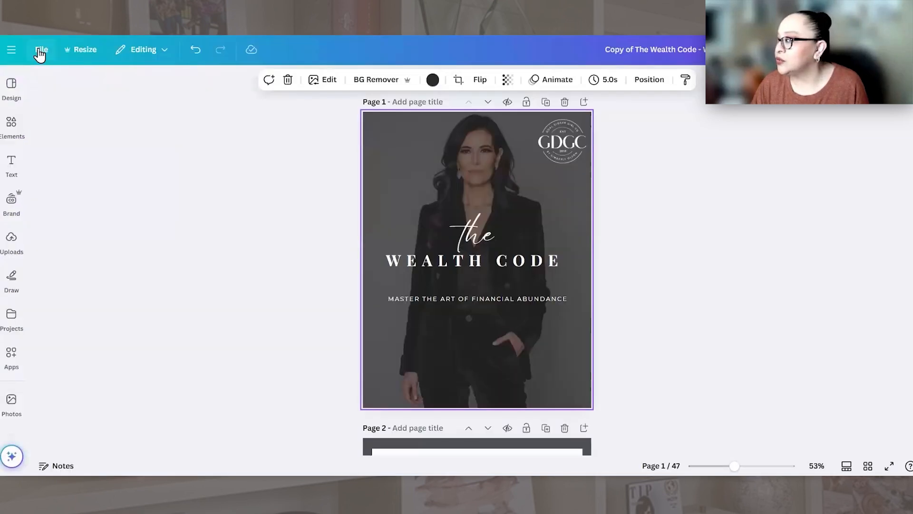
Step: Translate all 47 pages of the copied workbook into Spanish with the Original tone, within the existing design without creating another copy
click(80, 49)
scroll(138, 280, down, 3)
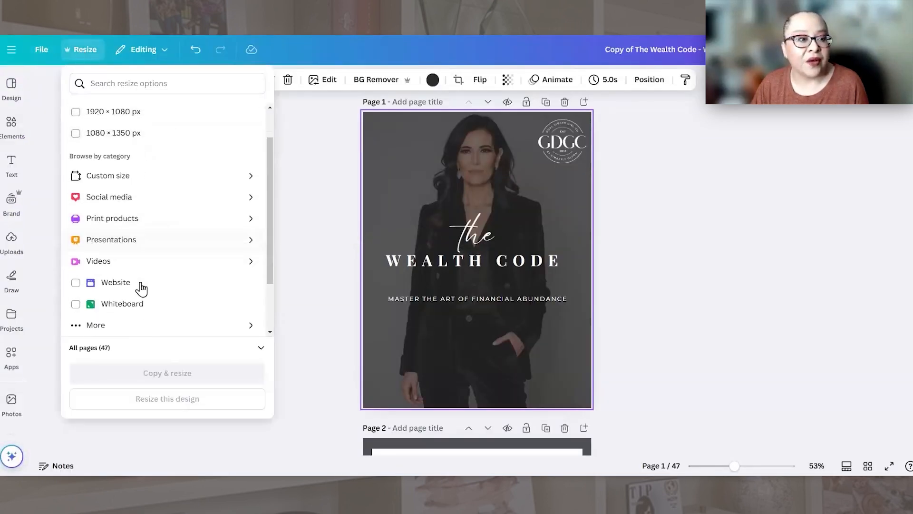
click(110, 300)
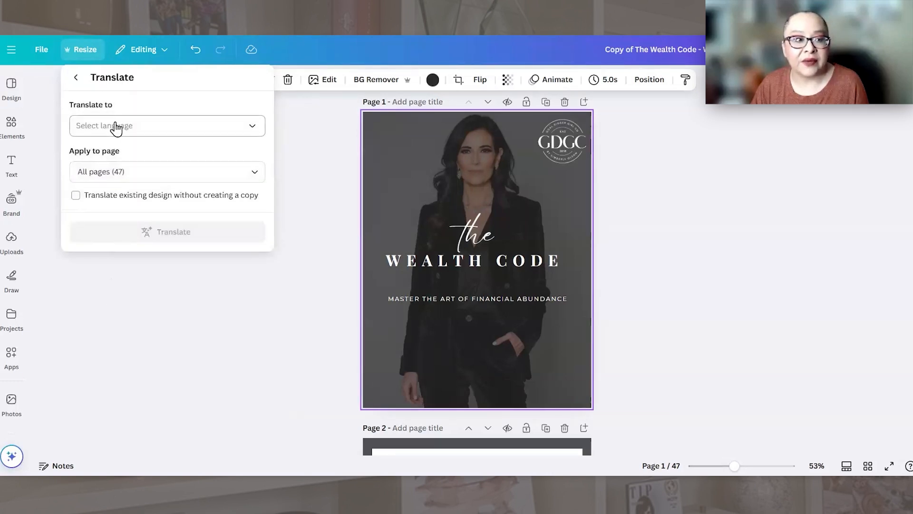
click(114, 126)
scroll(105, 244, down, 20)
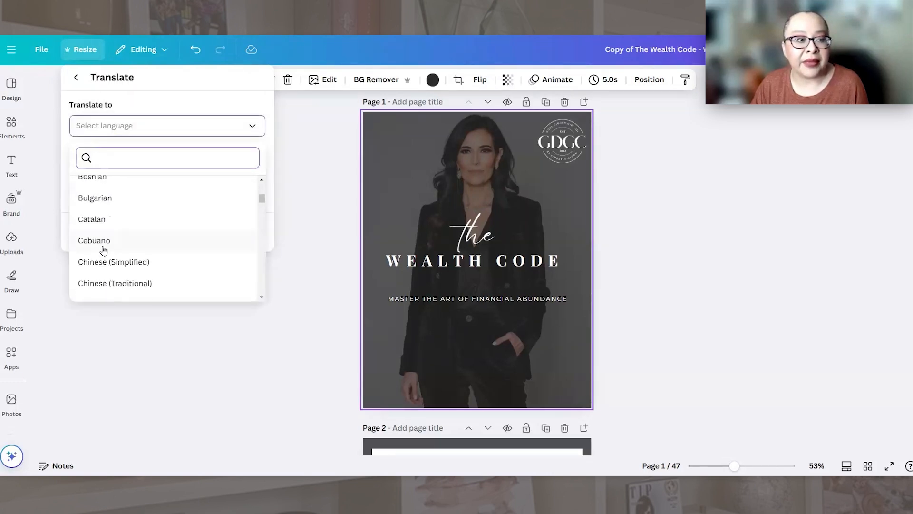
scroll(102, 252, down, 15)
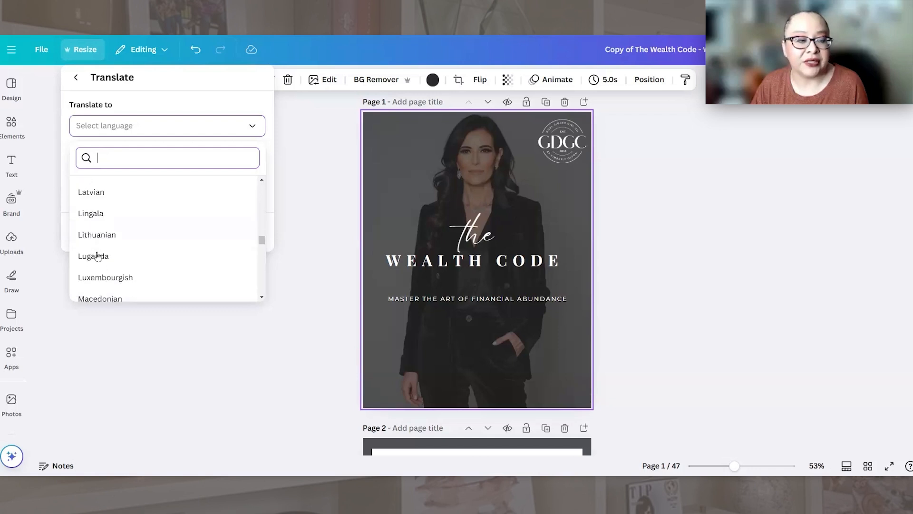
scroll(105, 247, down, 15)
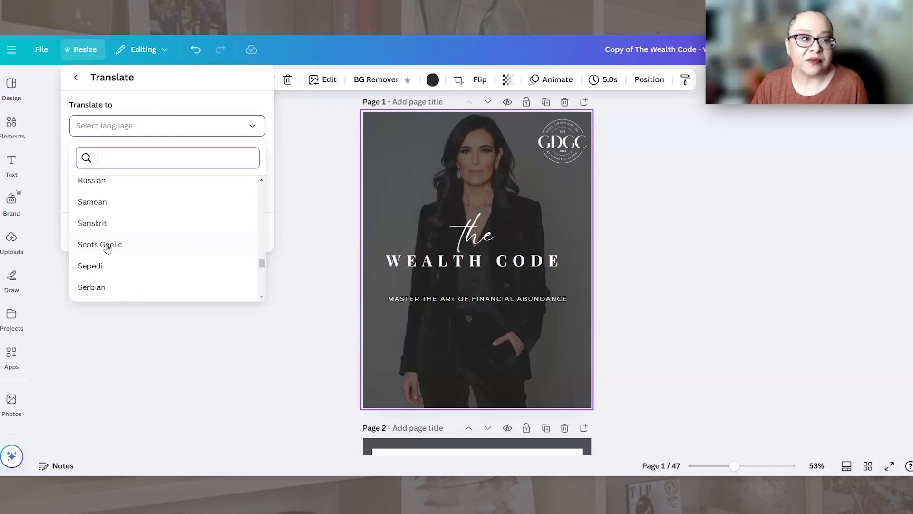
scroll(107, 248, down, 3)
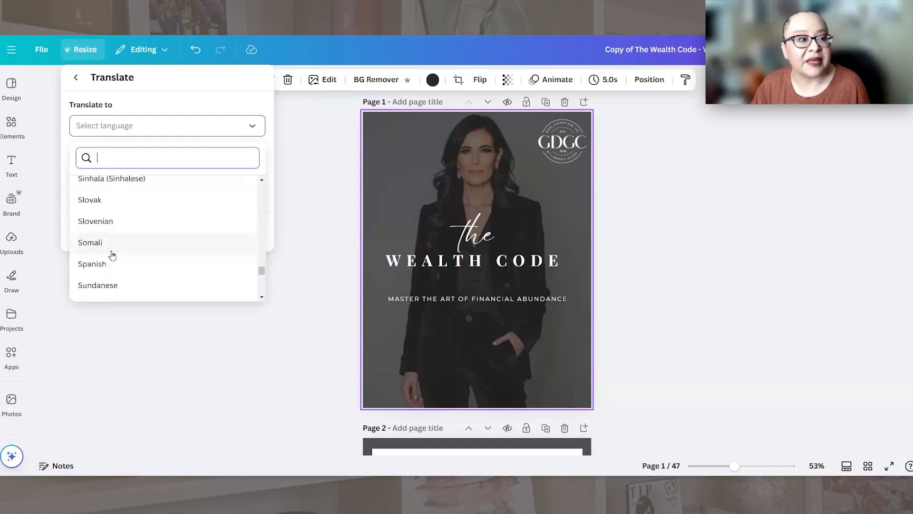
click(110, 218)
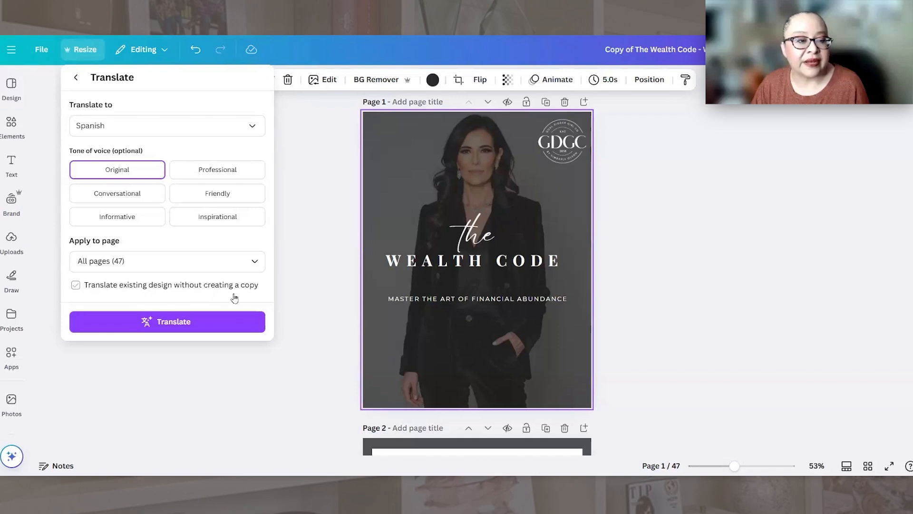
click(78, 288)
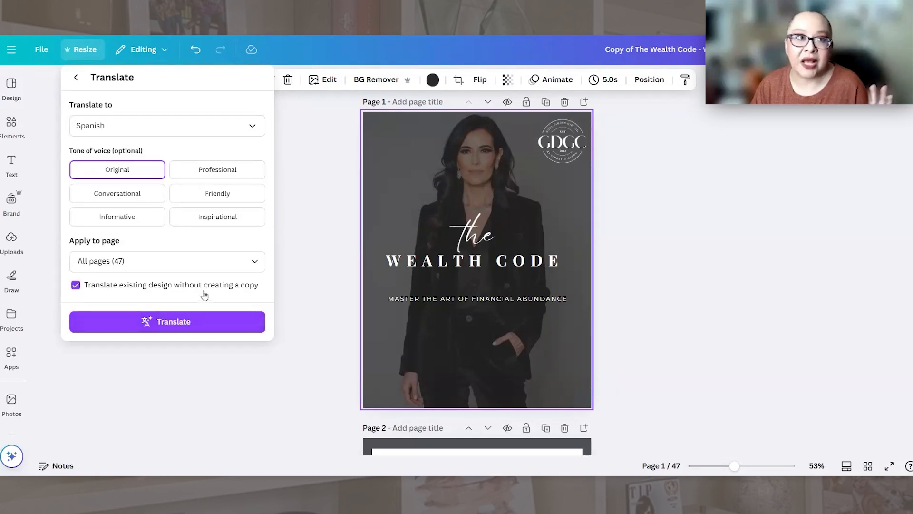
click(175, 327)
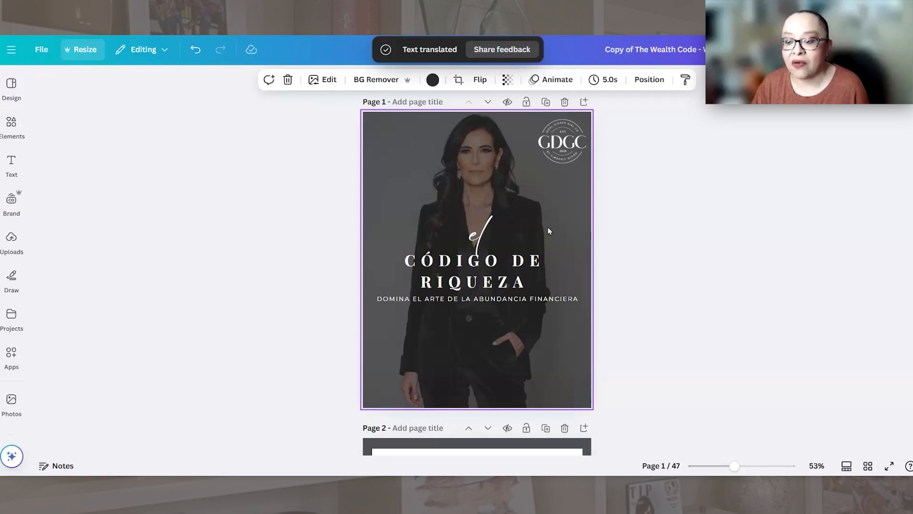
Step: Review the translated workbook in grid view, open a page for a closer look at its Spanish text, and return to the cover
click(865, 462)
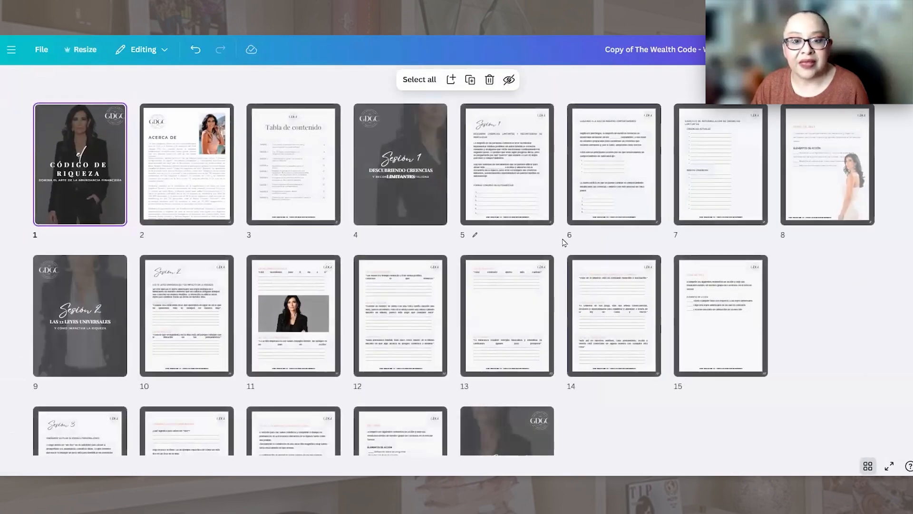
scroll(564, 243, down, 3)
double_click(493, 149)
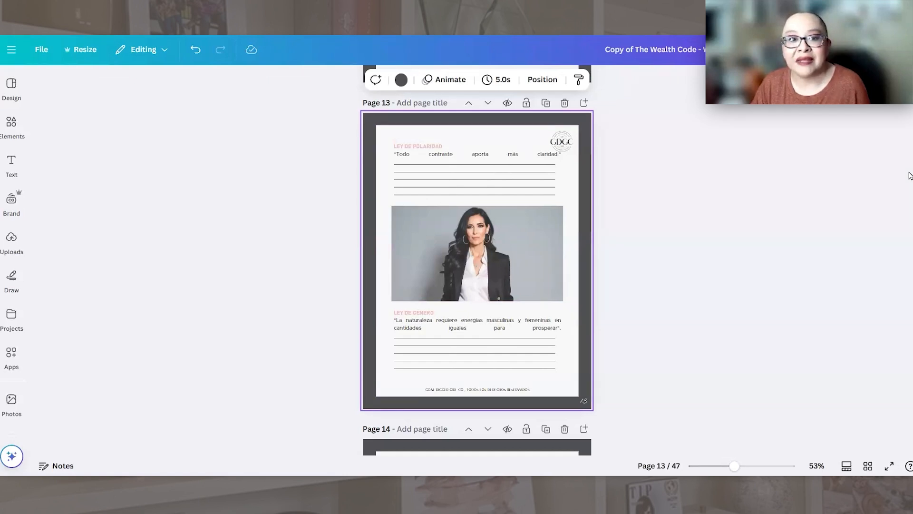
drag(911, 153, 911, 59)
scroll(773, 202, up, 3)
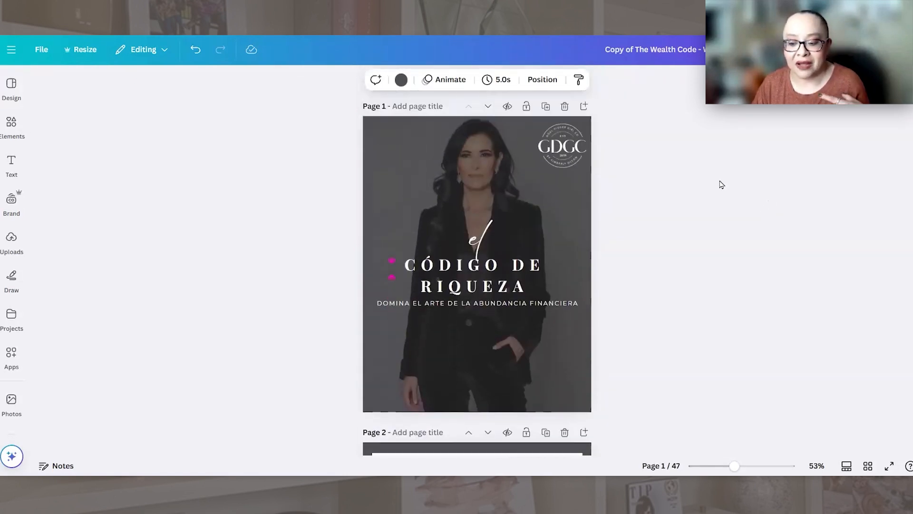